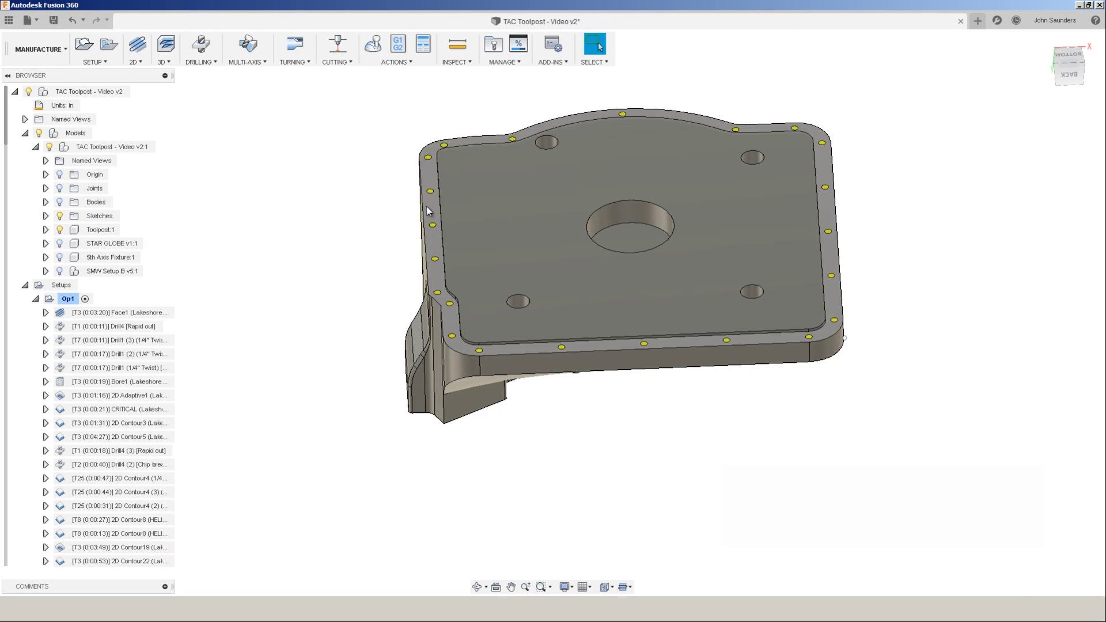
# Select the top ledge face, then the central bore to read its 0.49213 in radius
pyautogui.click(427, 212)
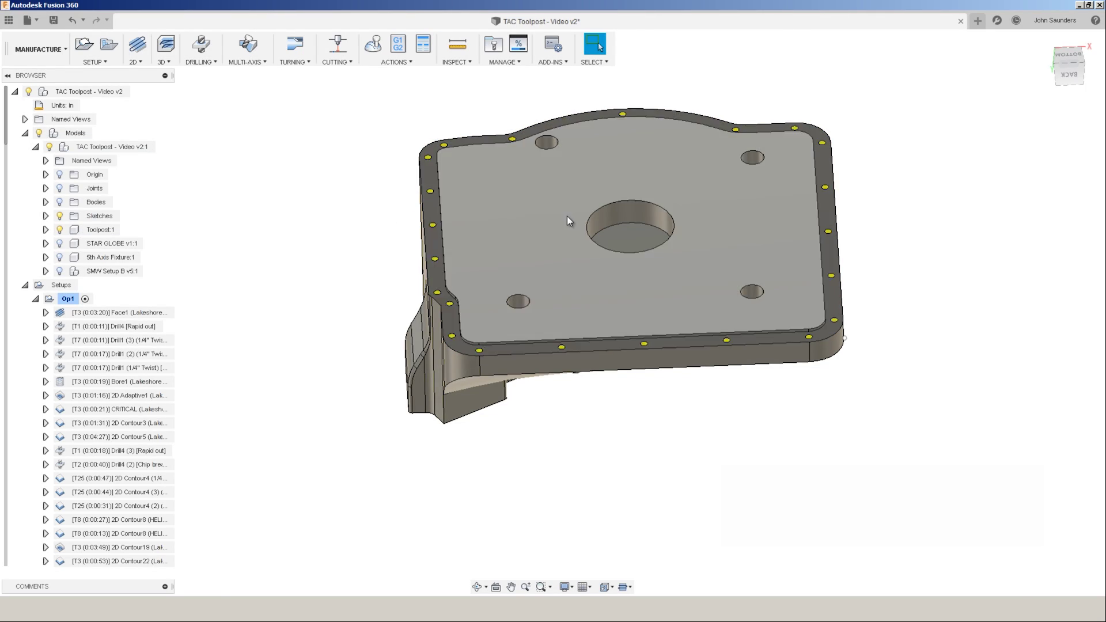
pyautogui.click(621, 212)
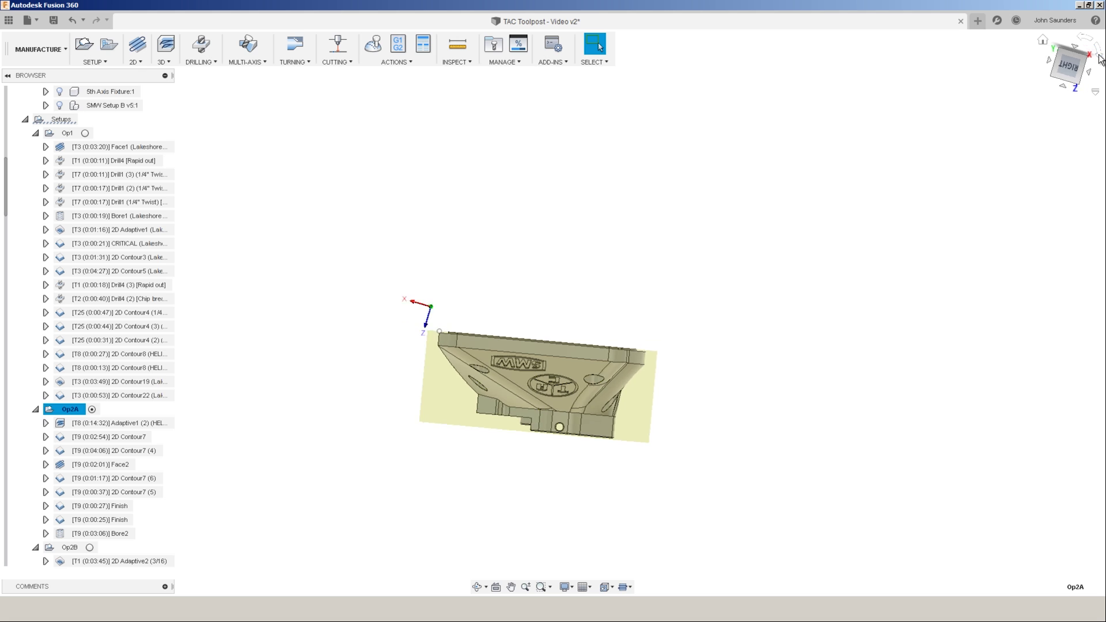
pyautogui.click(1083, 51)
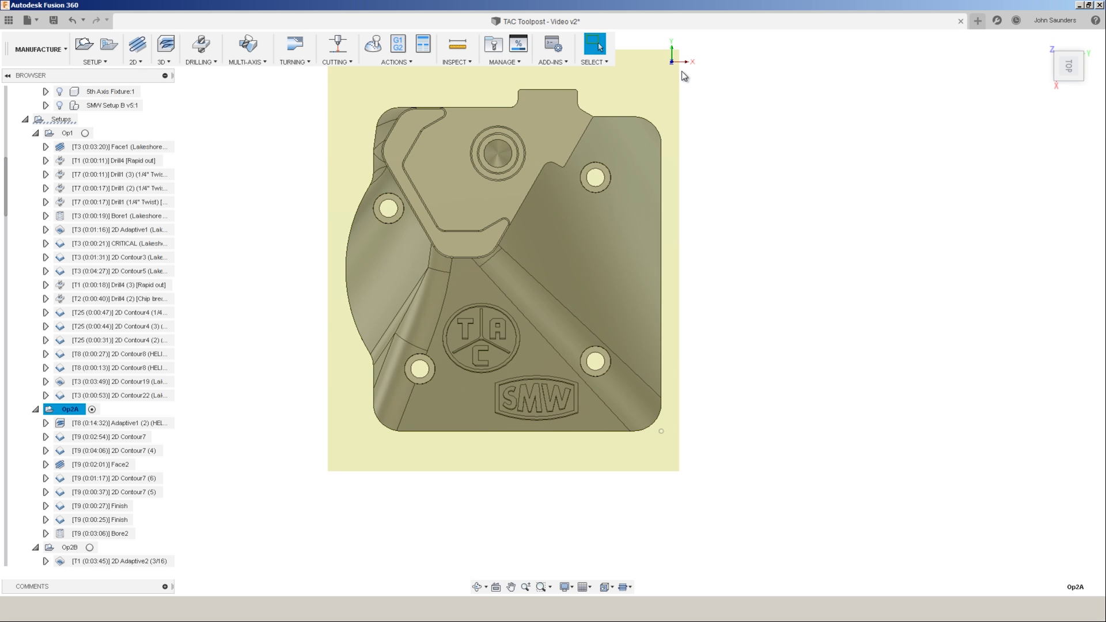
pyautogui.scroll(5, 692, 120)
pyautogui.moveTo(767, 223)
pyautogui.keyDown('shift'); pyautogui.mouseDown(button='middle')
pyautogui.moveTo(768, 209)
pyautogui.moveTo(754, 209)
pyautogui.mouseUp(button='middle'); pyautogui.keyUp('shift')
pyautogui.keyDown('shift'); pyautogui.moveTo(1021, 176); pyautogui.dragTo(914, 489, button='middle'); pyautogui.keyUp('shift')
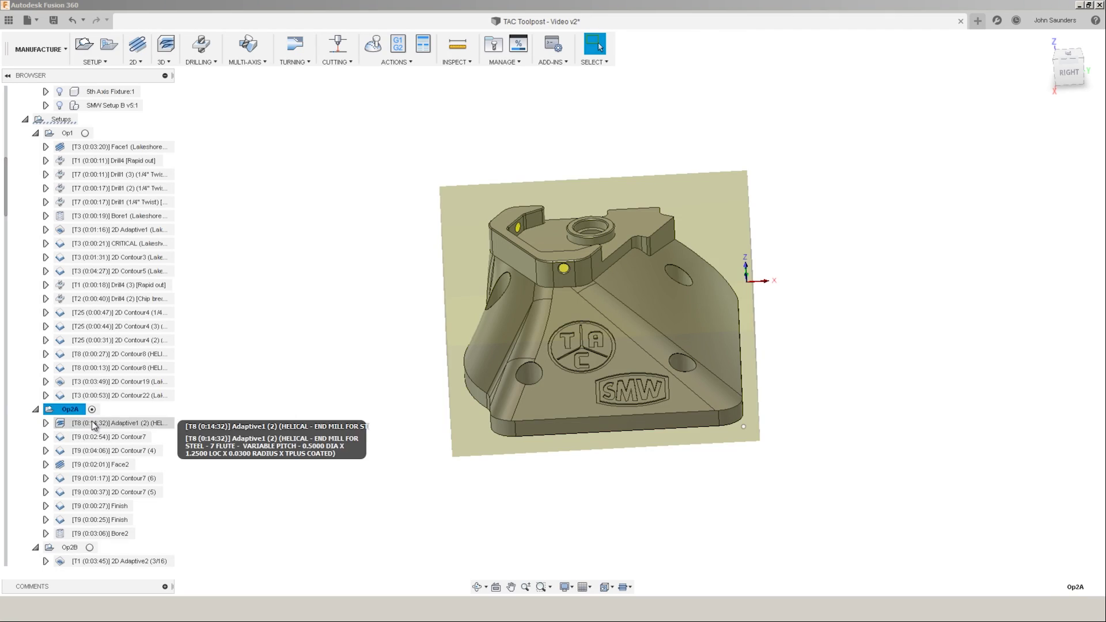
# Display all nine Op2A toolpaths from Adaptive1 (2) to Bore2, then hide them and view from the top
pyautogui.click(94, 425)
pyautogui.keyDown('shift'); pyautogui.click(94, 536); pyautogui.keyUp('shift')
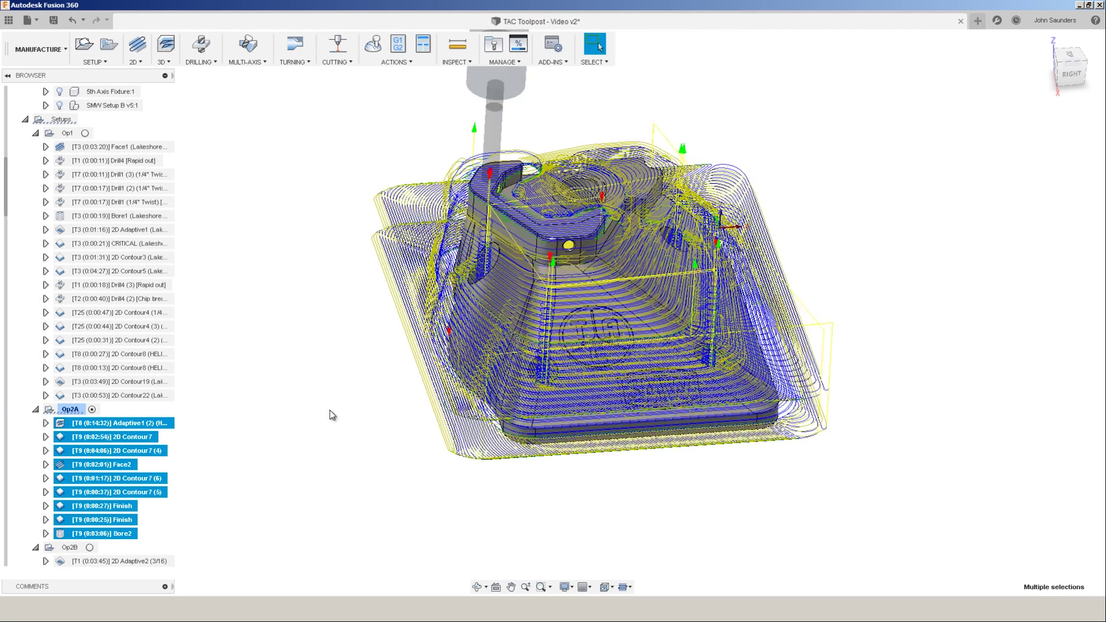
pyautogui.keyDown('shift'); pyautogui.moveTo(331, 415); pyautogui.dragTo(1102, 143, button='middle'); pyautogui.keyUp('shift')
pyautogui.click(311, 365)
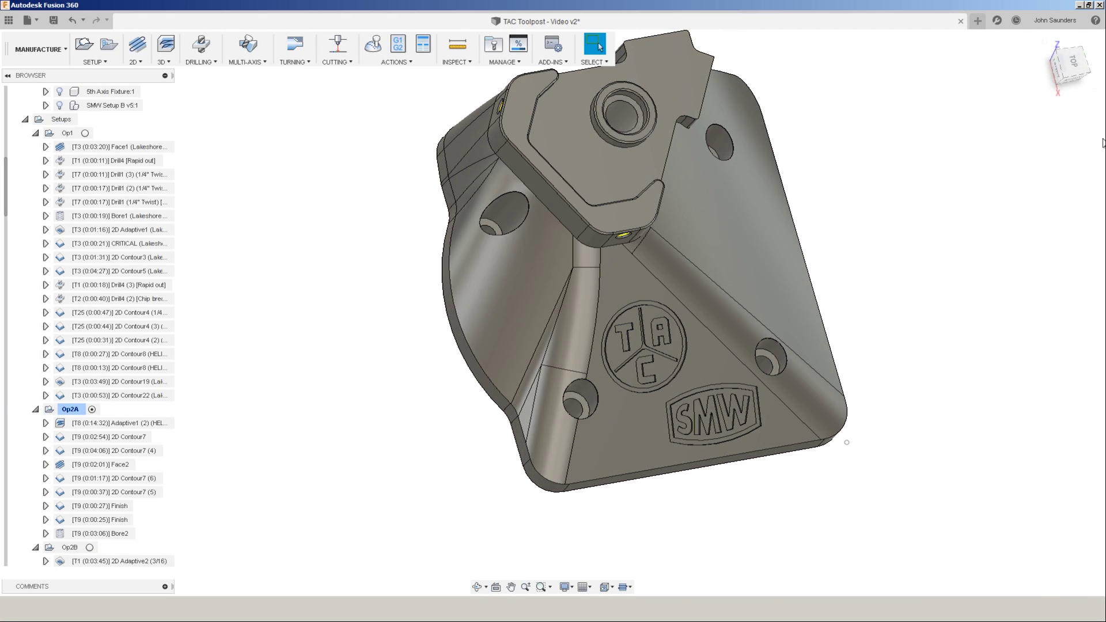
pyautogui.click(1072, 69)
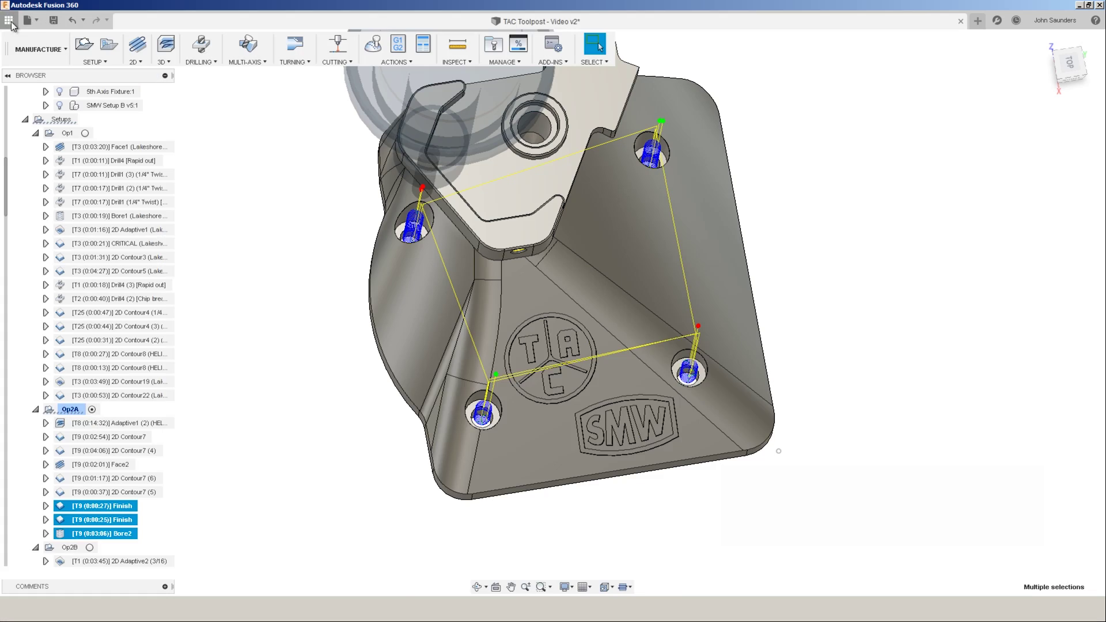
# Open the SMW Setup A vise design from the 5th Axis project in the Data Panel
pyautogui.click(9, 20)
pyautogui.click(113, 125)
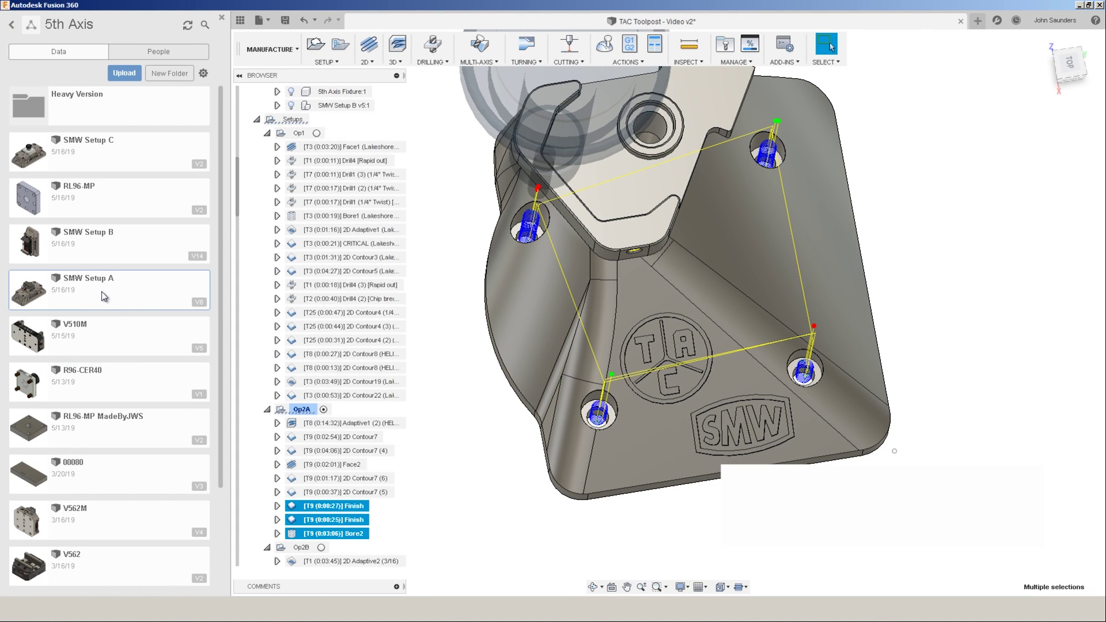
pyautogui.doubleClick(108, 299)
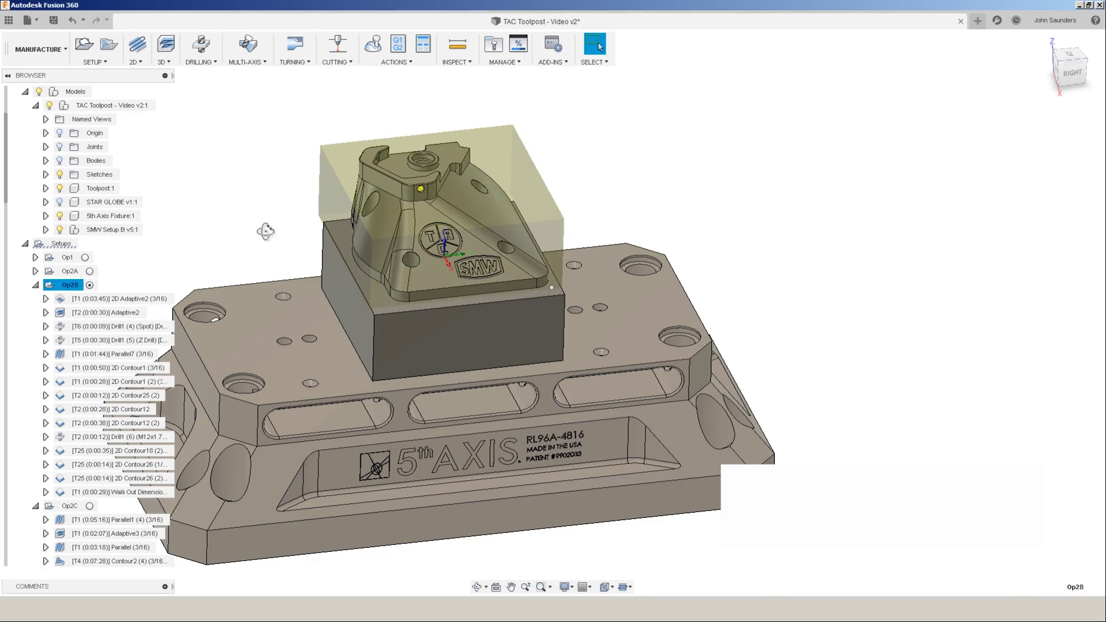
pyautogui.keyDown('shift'); pyautogui.moveTo(266, 231); pyautogui.dragTo(180, 260, button='middle'); pyautogui.keyUp('shift')
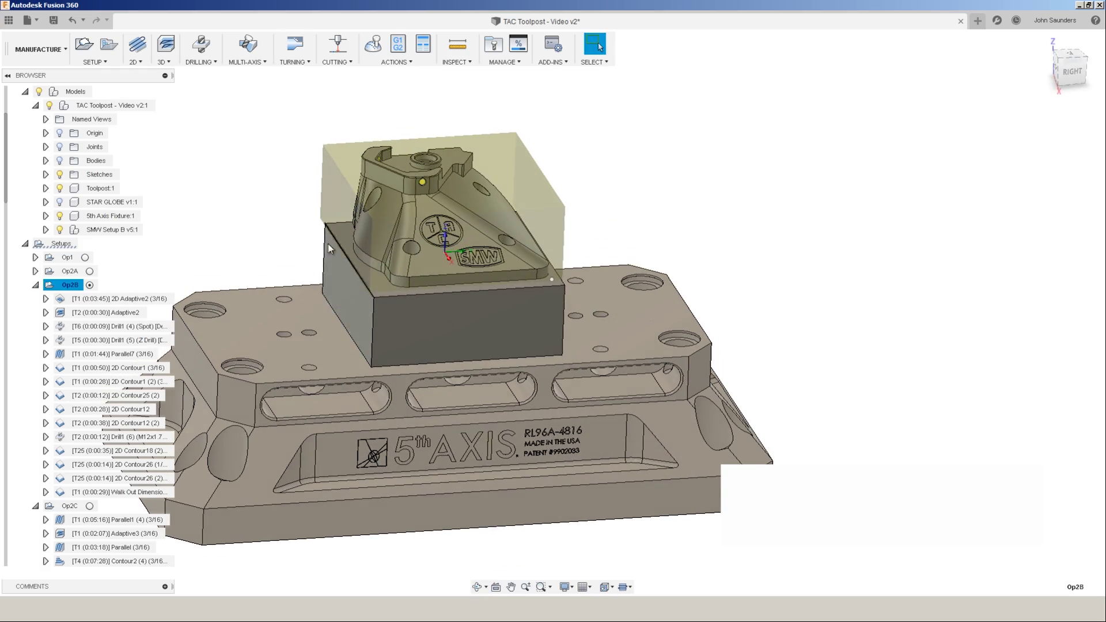
pyautogui.keyDown('shift'); pyautogui.moveTo(307, 233); pyautogui.dragTo(297, 223, button='middle'); pyautogui.keyUp('shift')
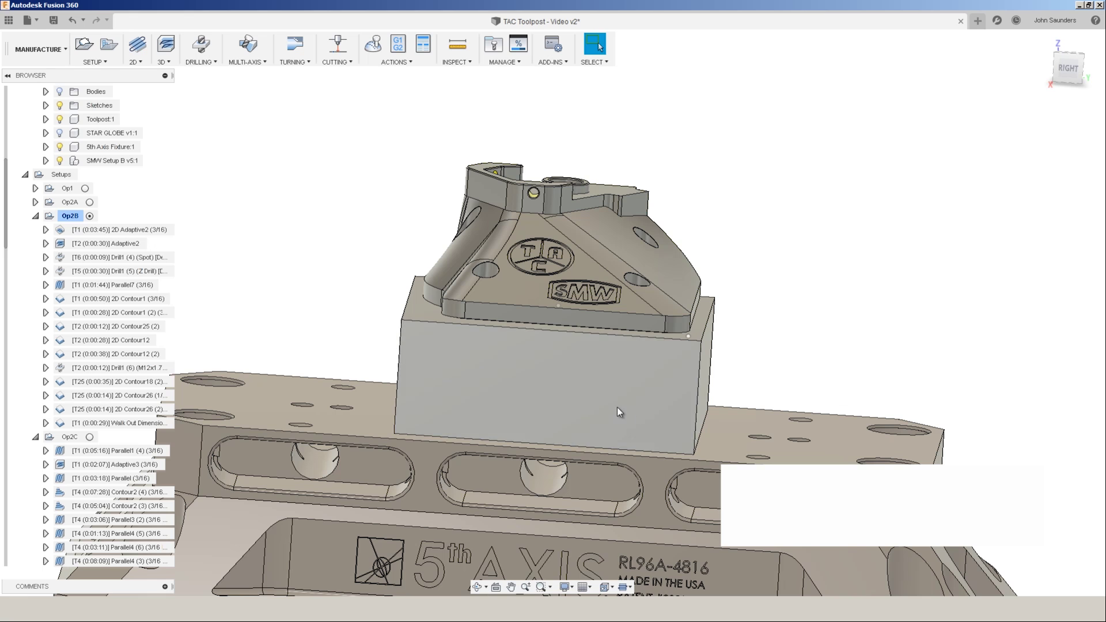
# Select the stock block's front face, orbit slightly, then clear the selection with Esc
pyautogui.click(619, 412)
pyautogui.keyDown('shift'); pyautogui.moveTo(760, 247); pyautogui.dragTo(604, 397, button='middle'); pyautogui.keyUp('shift')
pyautogui.press('Escape')
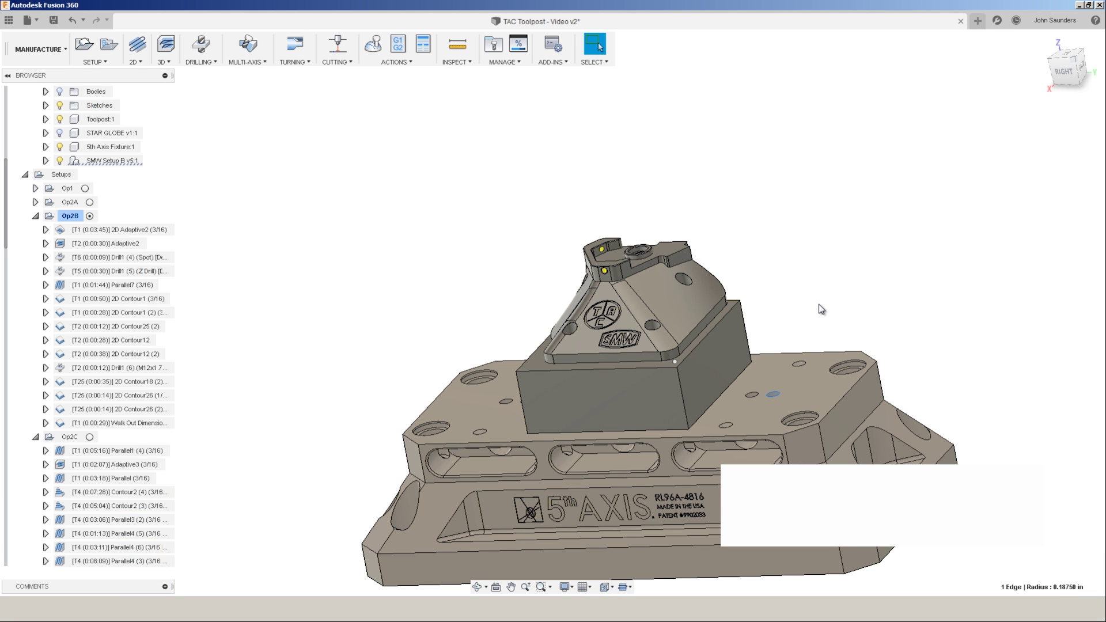
# Zoom onto the fixture top and select its face beside the small holes, reading 3.82175 in²
pyautogui.keyDown('shift'); pyautogui.moveTo(815, 254); pyautogui.dragTo(712, 265, button='middle'); pyautogui.keyUp('shift')
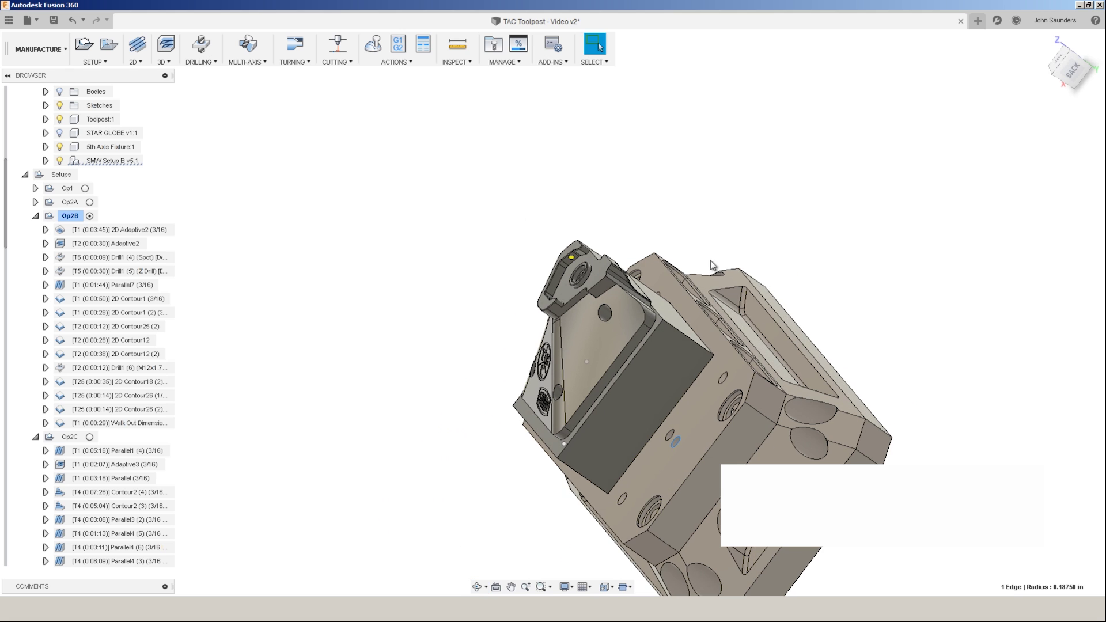
pyautogui.keyDown('shift'); pyautogui.moveTo(562, 201); pyautogui.dragTo(622, 339, button='middle'); pyautogui.keyUp('shift')
pyautogui.scroll(3, 609, 337)
pyautogui.scroll(3, 655, 327)
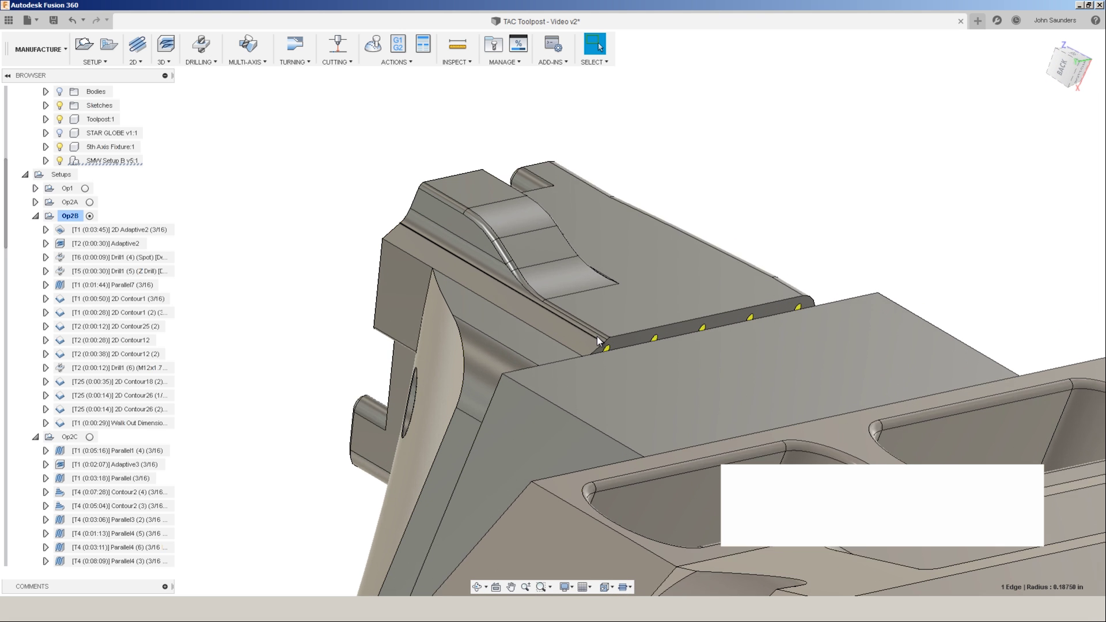
pyautogui.scroll(2, 750, 296)
pyautogui.click(732, 294)
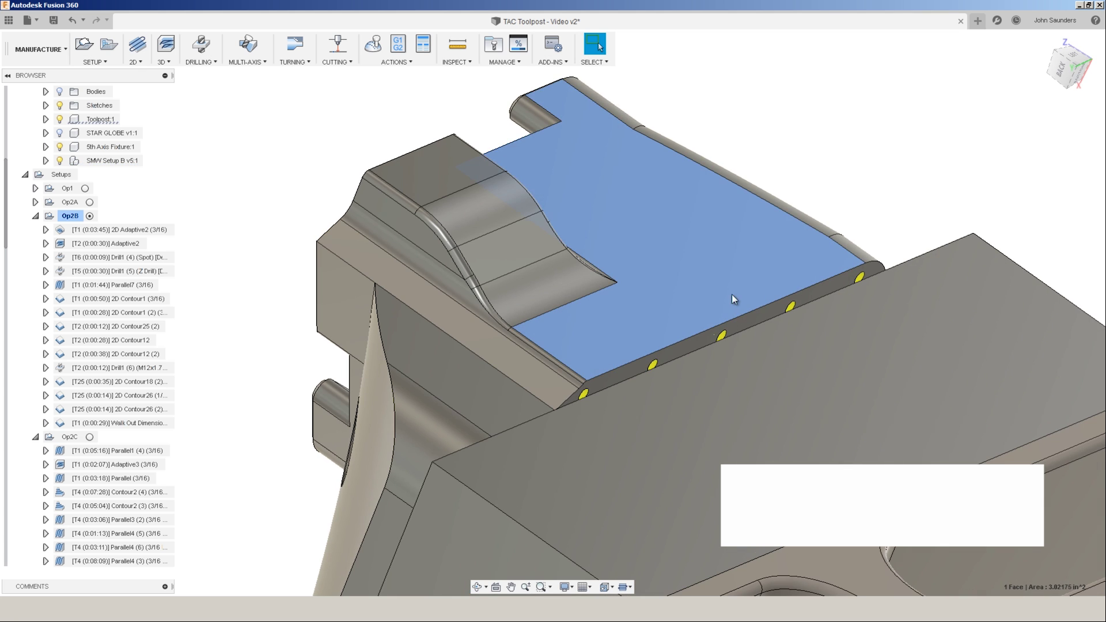
pyautogui.scroll(-3, 706, 295)
pyautogui.keyDown('shift'); pyautogui.moveTo(706, 295); pyautogui.dragTo(662, 319, button='middle'); pyautogui.keyUp('shift')
pyautogui.scroll(-3, 662, 319)
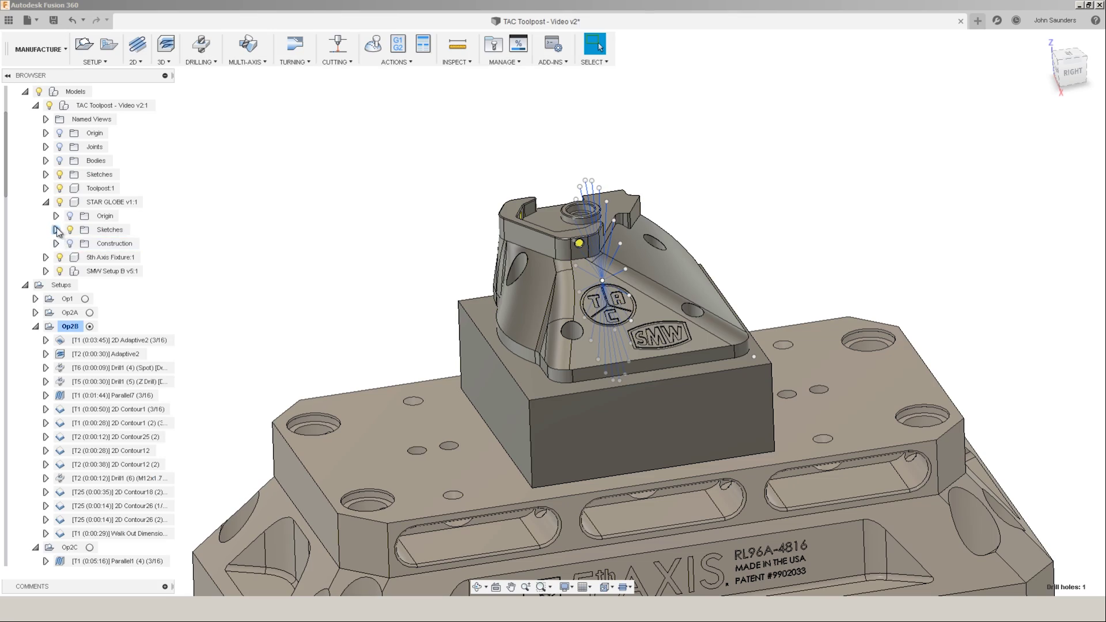
# Expand the STAR GLOBE sketches and orbit around the isolated star globe on the toolpost
pyautogui.click(57, 230)
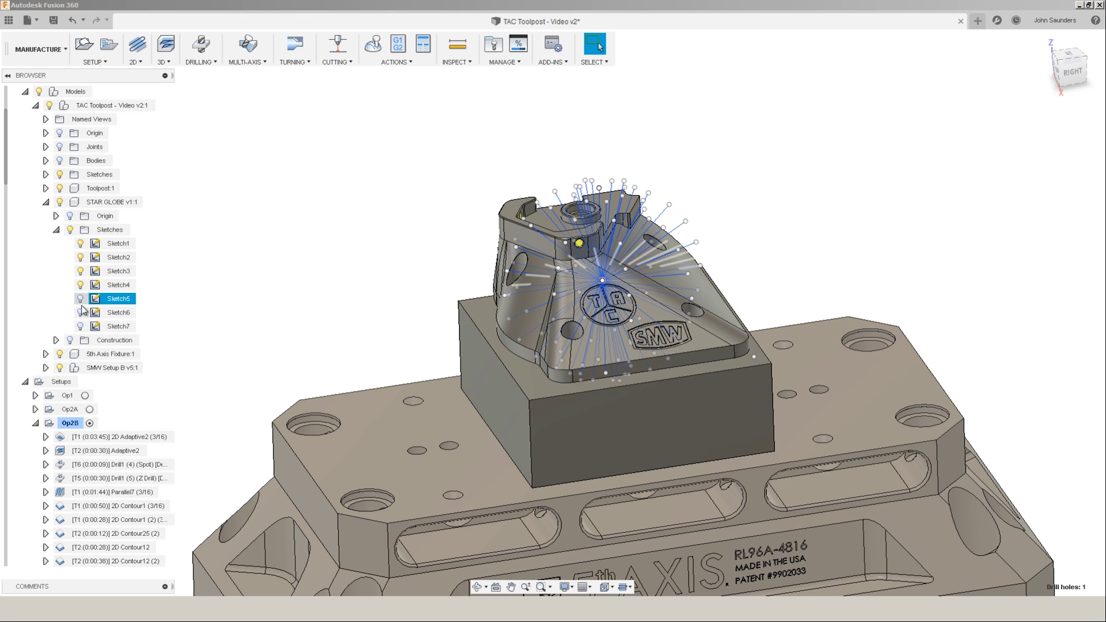
pyautogui.keyDown('shift'); pyautogui.moveTo(323, 290); pyautogui.dragTo(309, 240, button='middle'); pyautogui.keyUp('shift')
pyautogui.scroll(3, 403, 259)
pyautogui.scroll(-3, 309, 239)
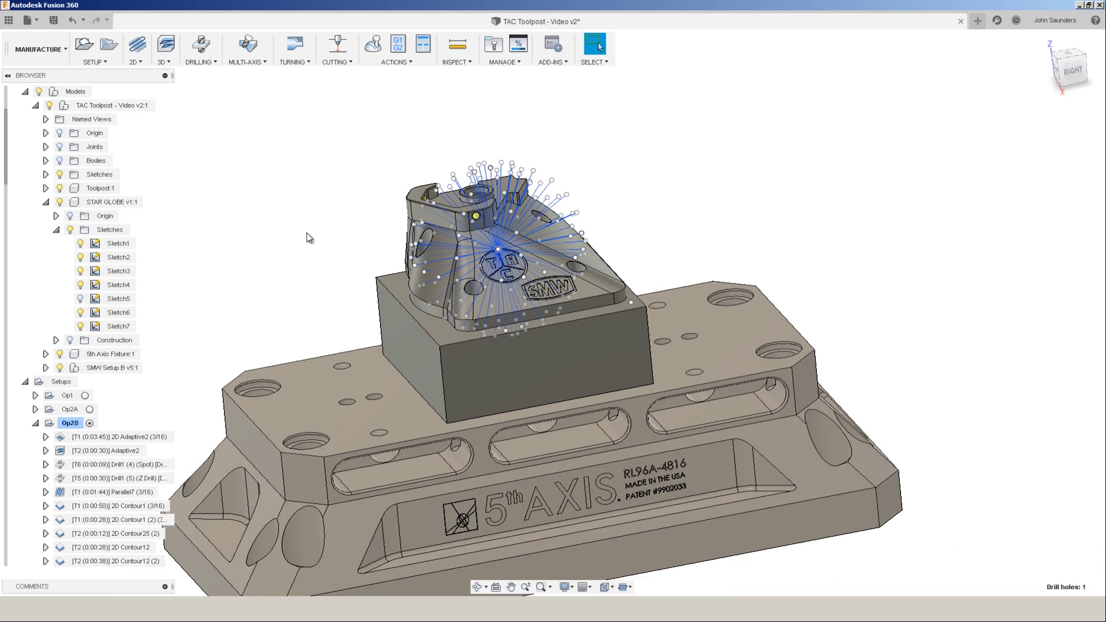
pyautogui.scroll(4, 304, 227)
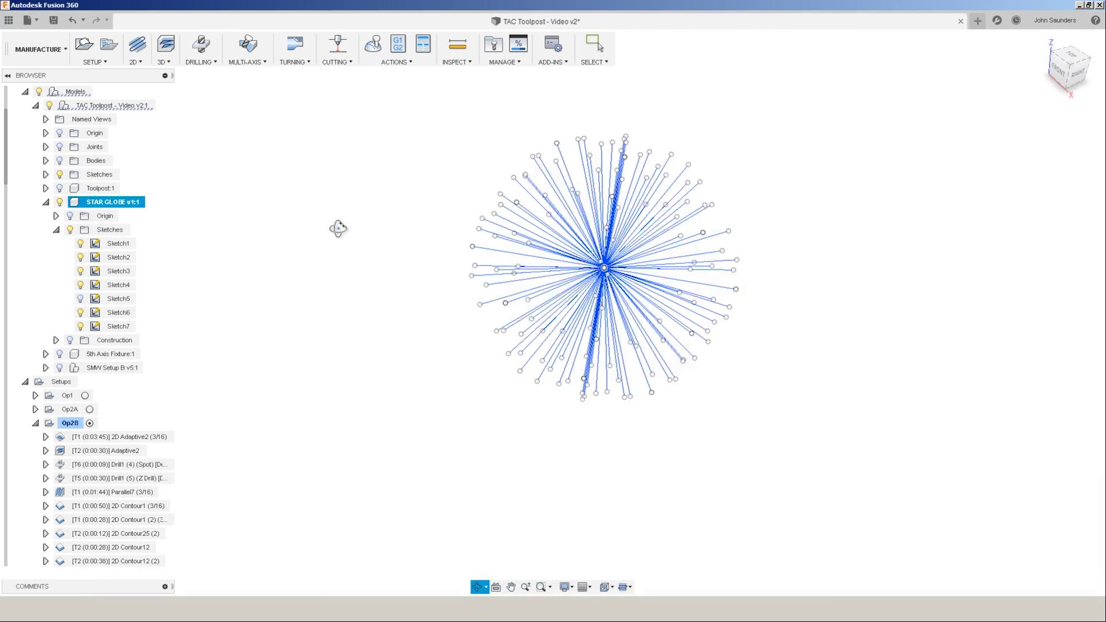
pyautogui.keyDown('shift'); pyautogui.moveTo(339, 226); pyautogui.dragTo(356, 244, button='middle'); pyautogui.keyUp('shift')
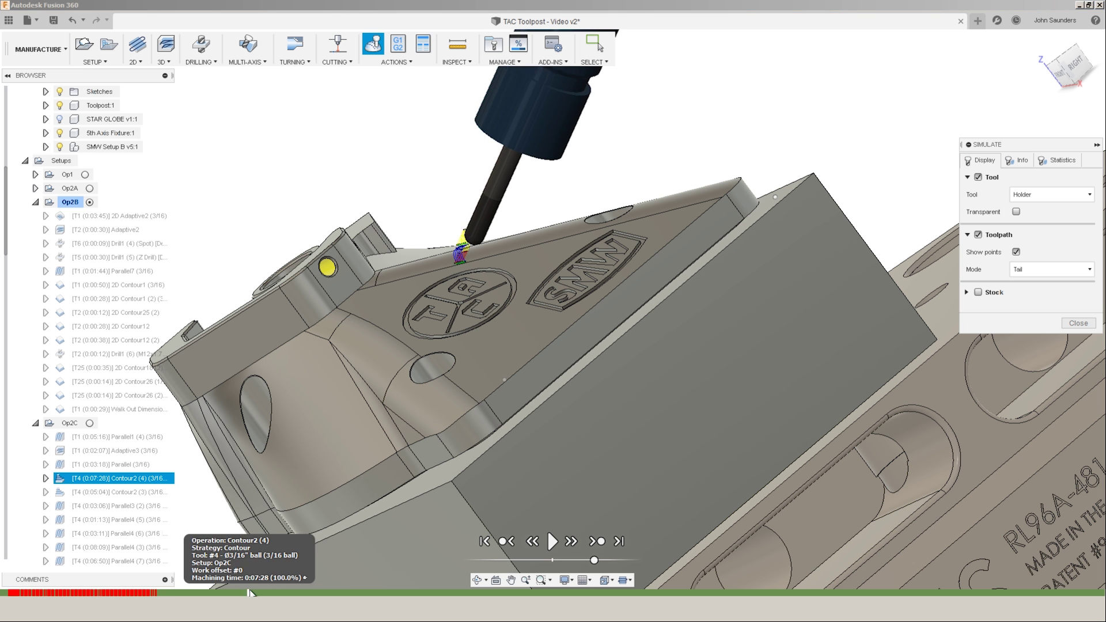
# Scrub the Contour2 (4) simulation forward and zoom in on the ball end mill's tip
pyautogui.moveTo(249, 592); pyautogui.dragTo(358, 593)
pyautogui.scroll(5, 565, 225)
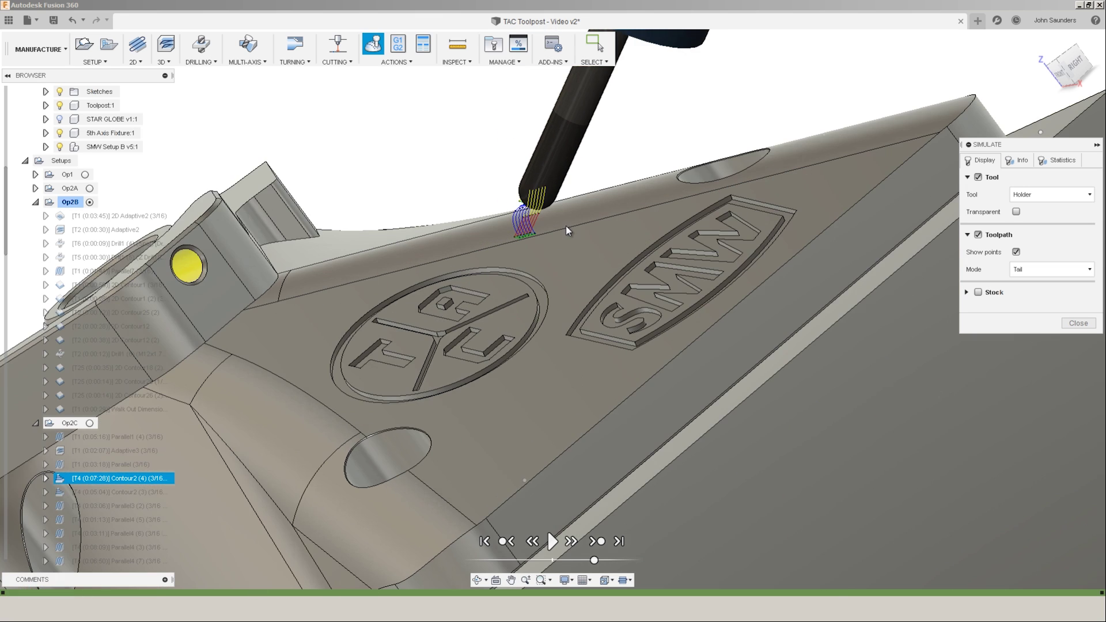
pyautogui.keyDown('shift'); pyautogui.moveTo(548, 203); pyautogui.dragTo(576, 236, button='middle'); pyautogui.keyUp('shift')
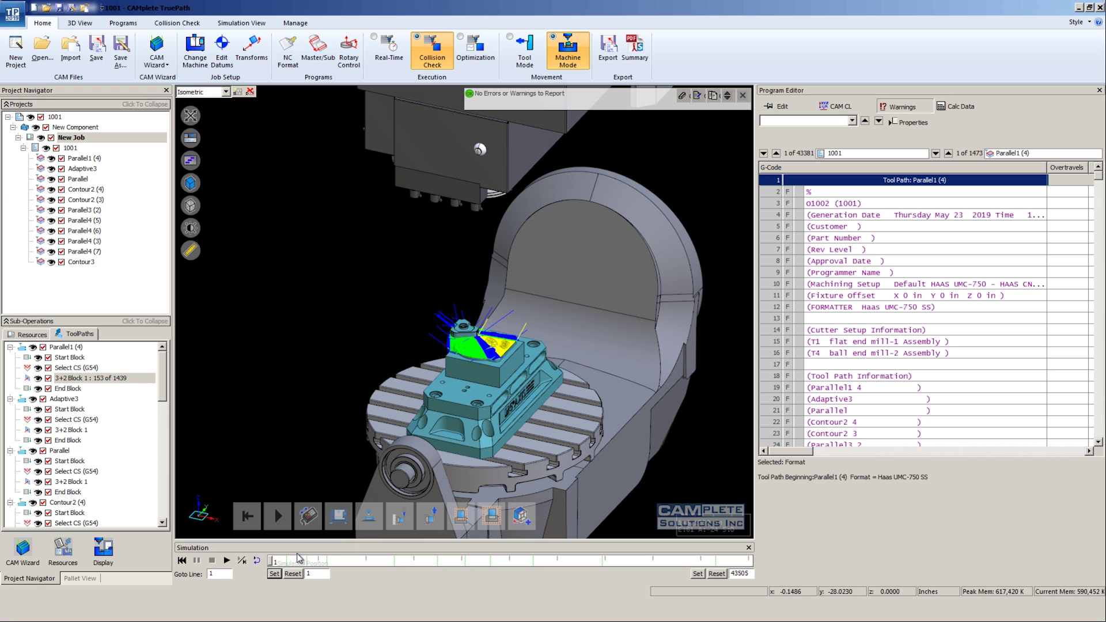
# Bring up program 1001's options and its Collision Check settings
pyautogui.click(272, 562)
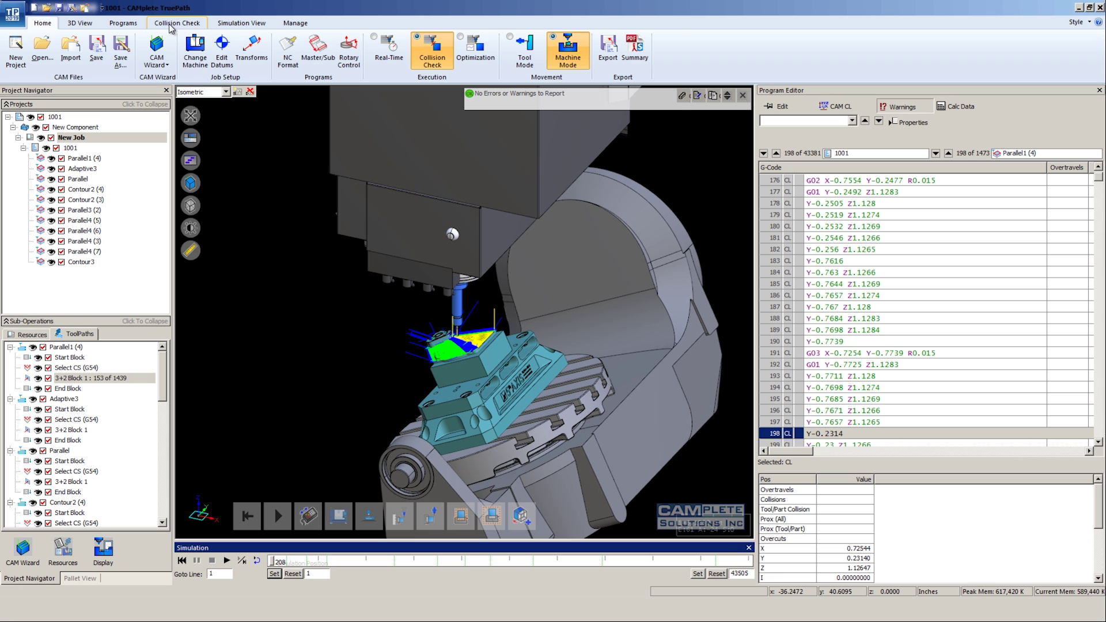
pyautogui.click(121, 22)
pyautogui.click(177, 23)
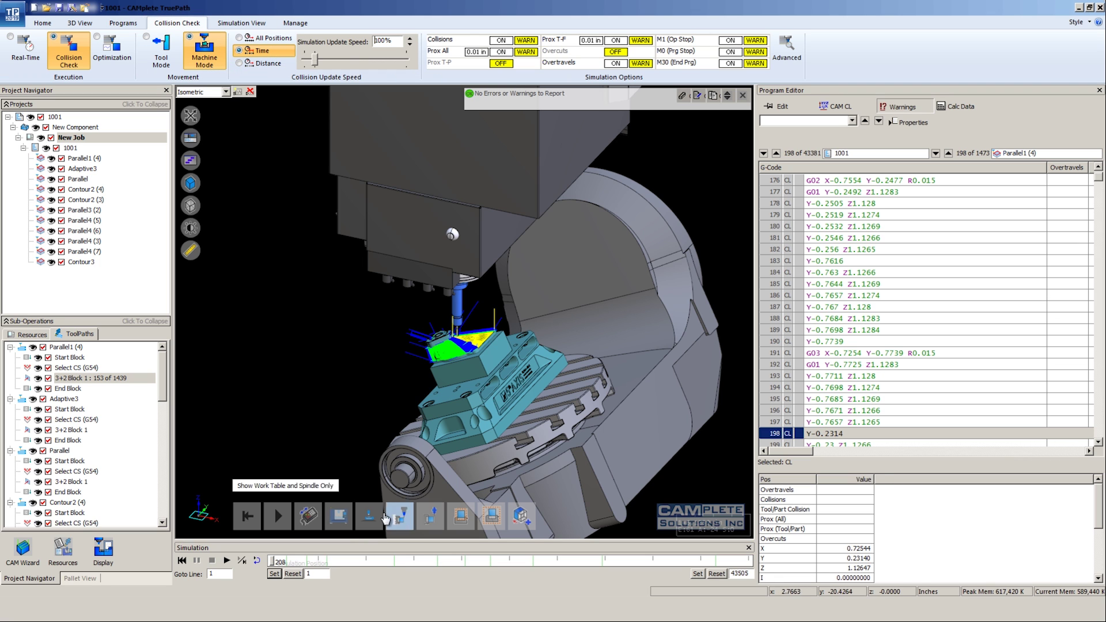
pyautogui.scroll(5, 298, 529)
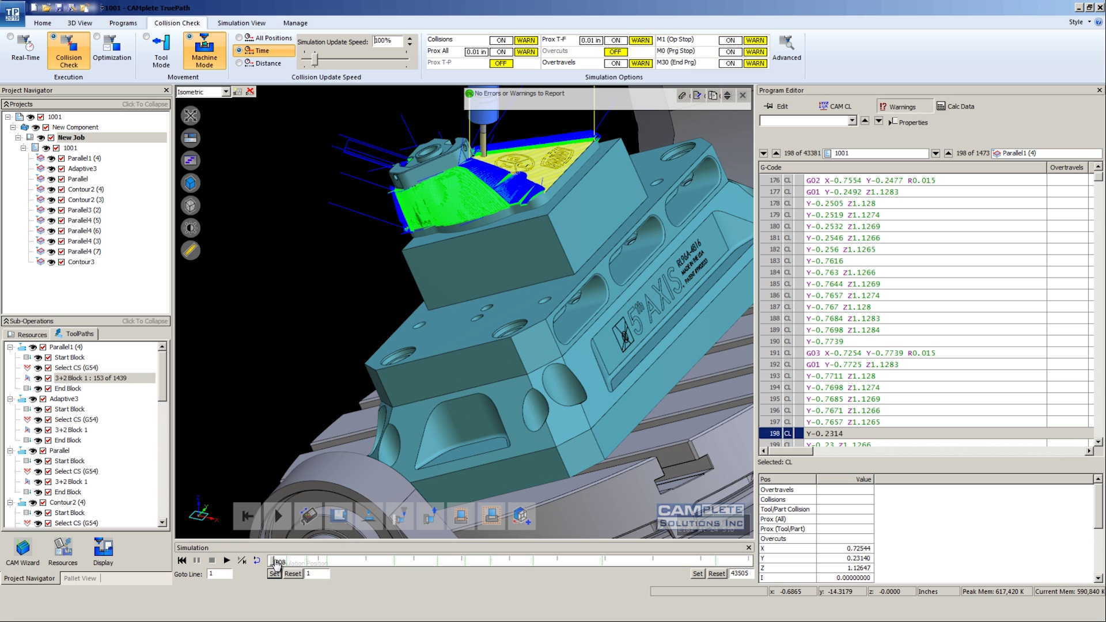
# Jump the simulation to line 3651 and toggle the machine enclosure on and off
pyautogui.moveTo(277, 564); pyautogui.dragTo(309, 562)
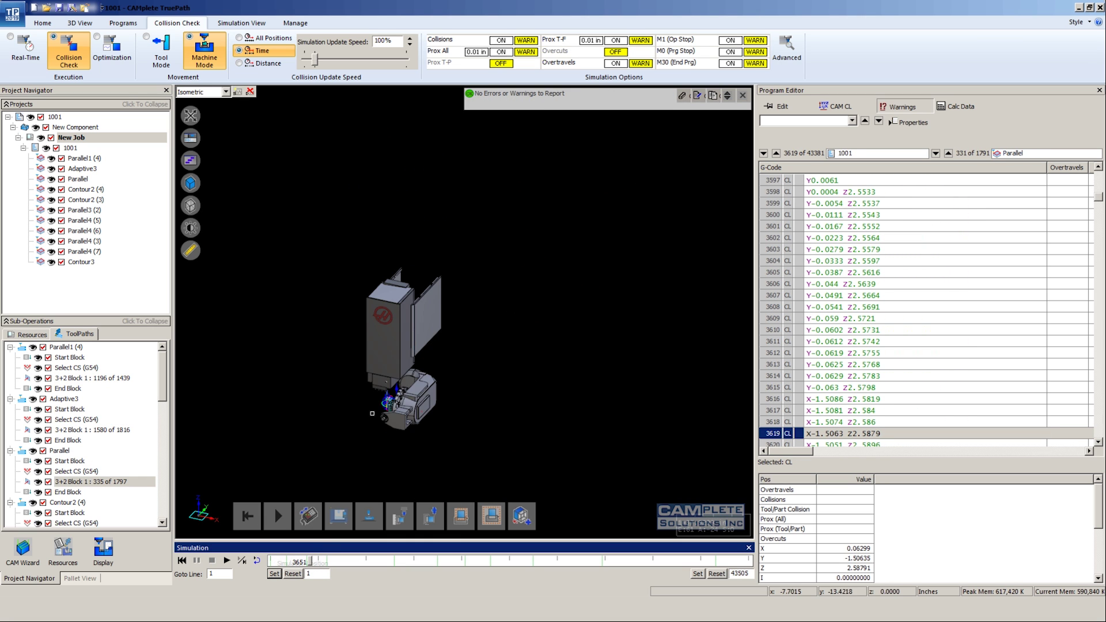
pyautogui.scroll(5, 372, 413)
pyautogui.click(339, 518)
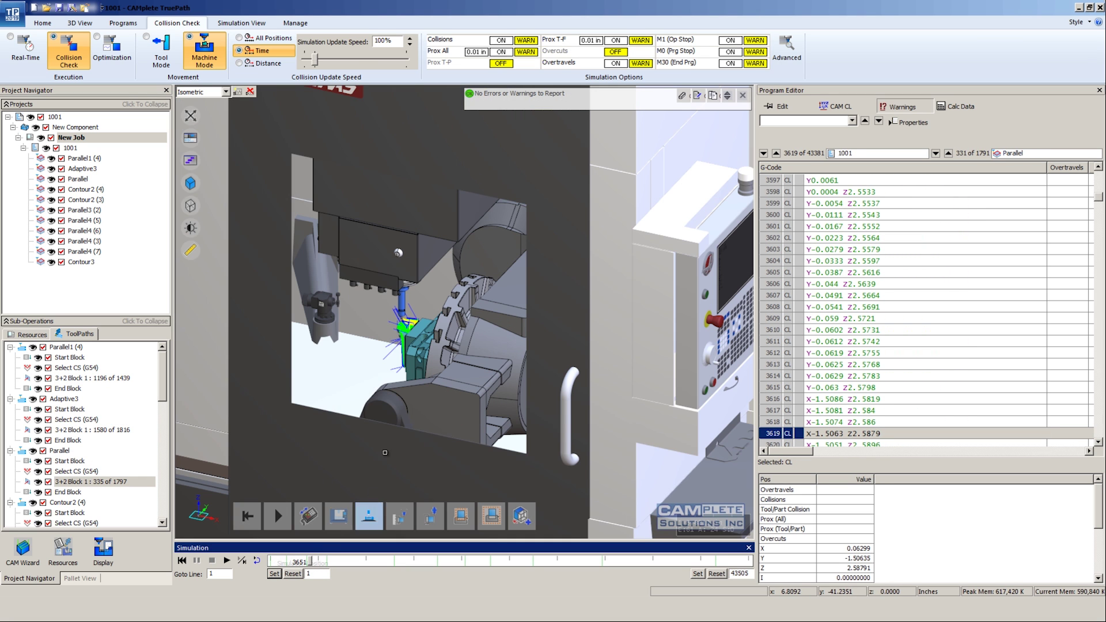
pyautogui.scroll(-5, 362, 524)
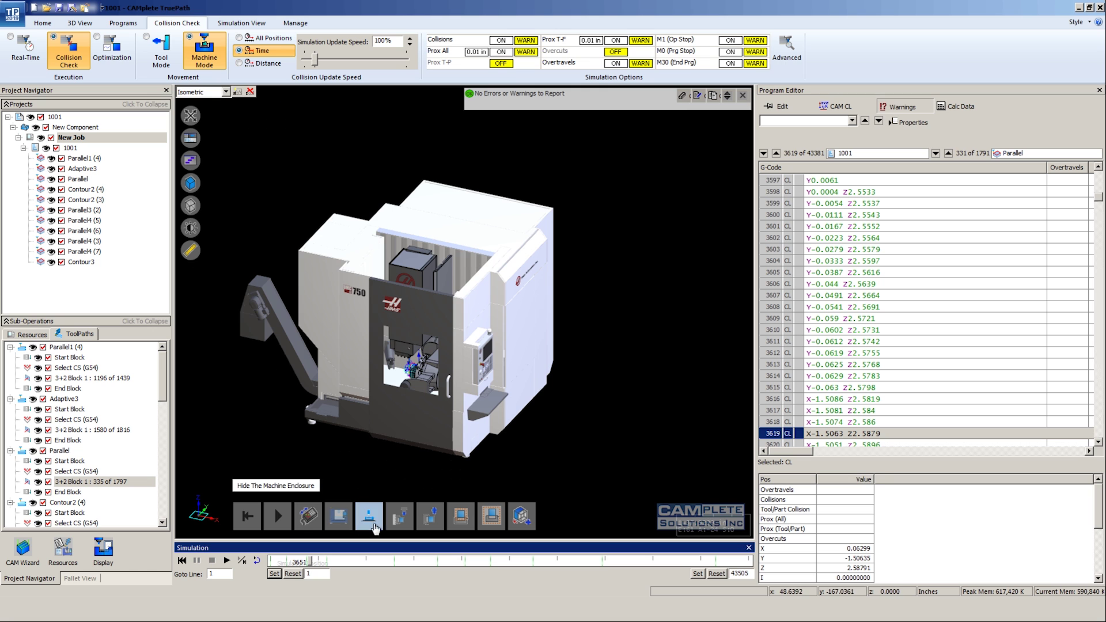
pyautogui.click(369, 516)
pyautogui.scroll(5, 387, 416)
# Advance the simulation past line 4799 into the Parallel3 (2) pass and zoom in
pyautogui.moveTo(305, 564); pyautogui.dragTo(403, 564)
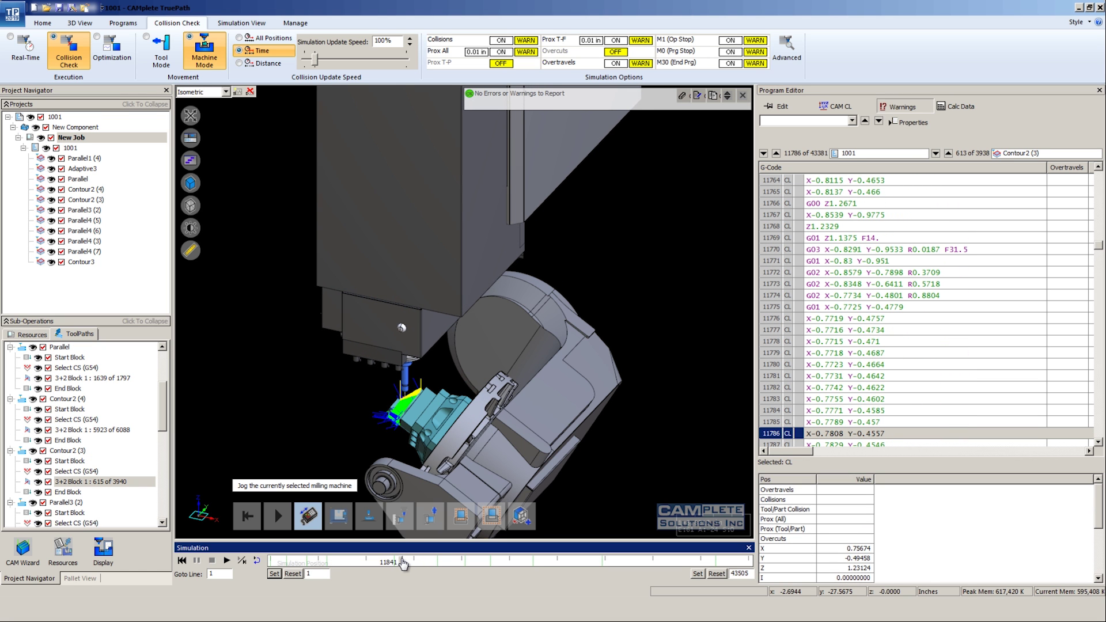
pyautogui.moveTo(403, 563); pyautogui.dragTo(625, 558)
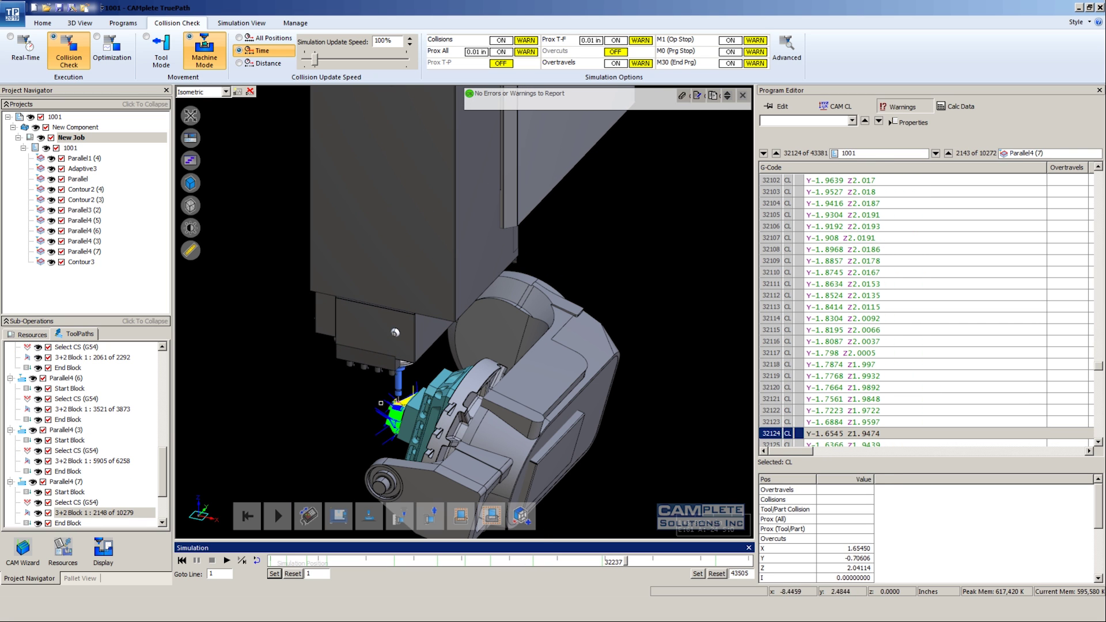
pyautogui.scroll(2, 422, 420)
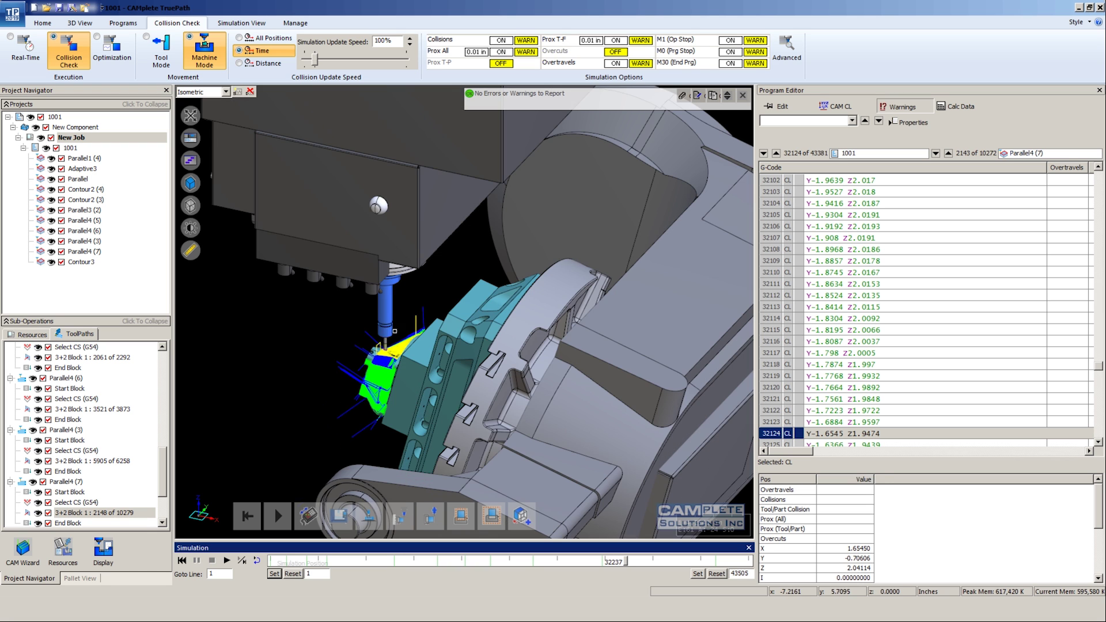
pyautogui.scroll(3, 423, 421)
pyautogui.scroll(-2, 423, 421)
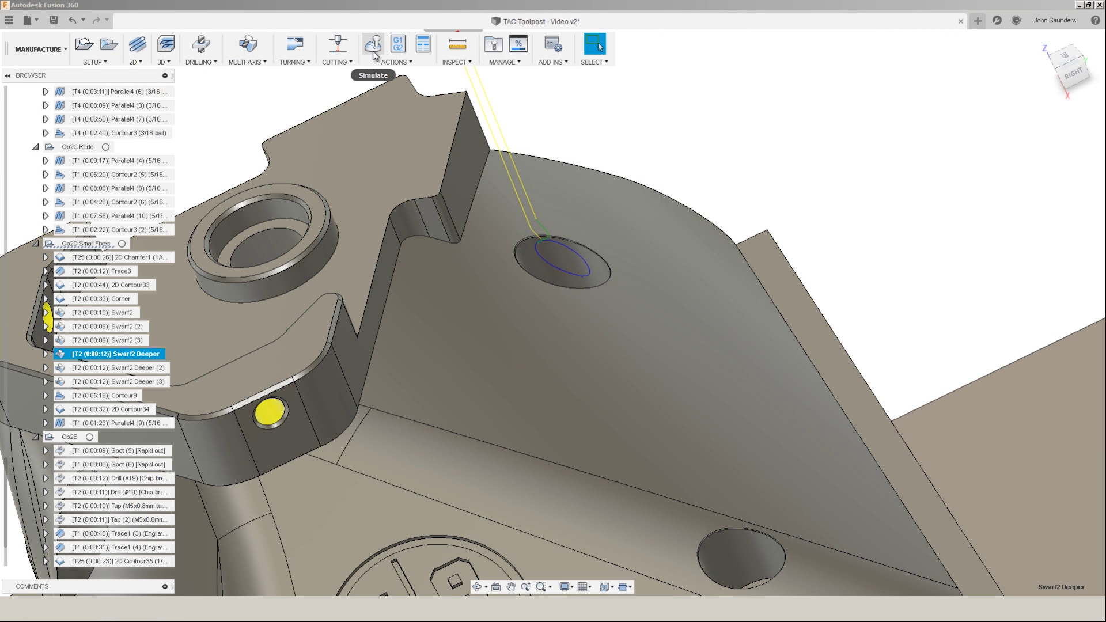
pyautogui.click(373, 54)
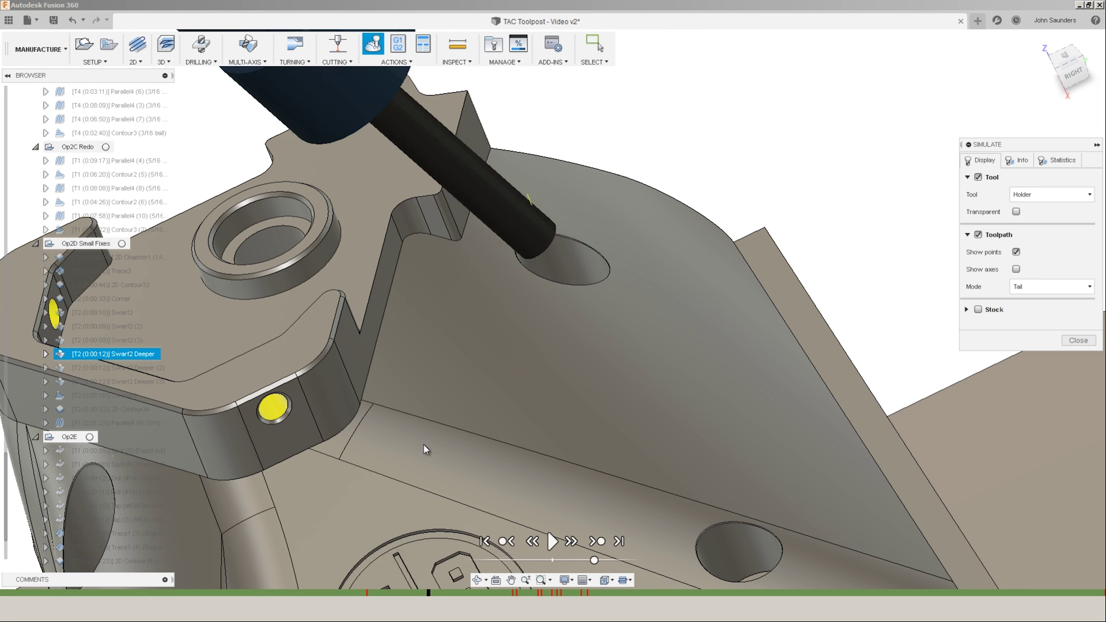
pyautogui.keyDown('shift'); pyautogui.moveTo(425, 449); pyautogui.dragTo(434, 410, button='middle'); pyautogui.keyUp('shift')
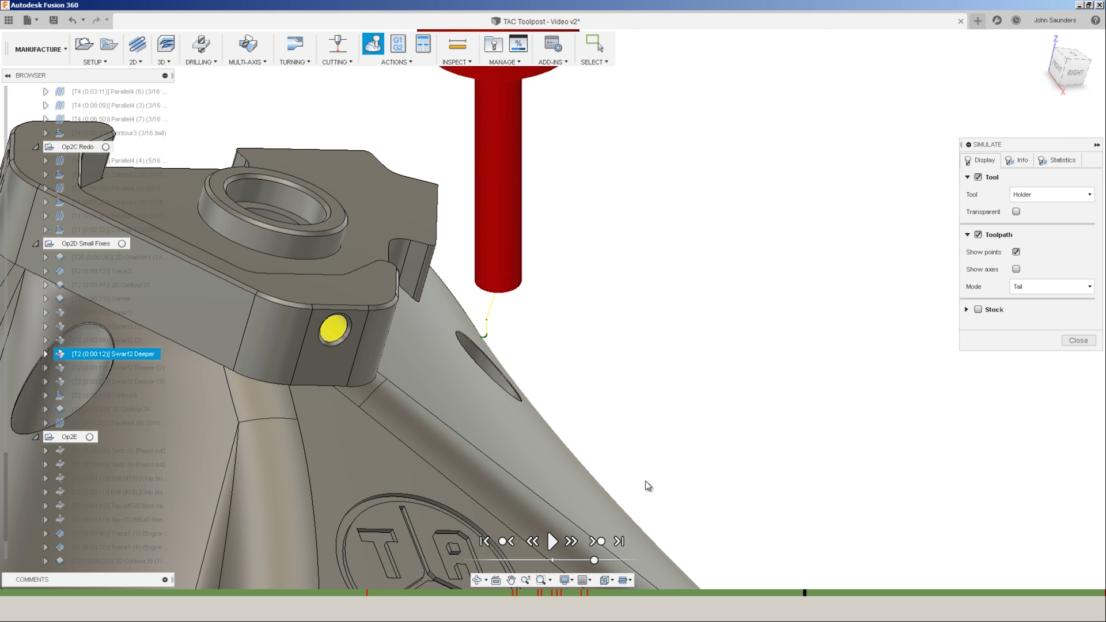
pyautogui.scroll(-6, 648, 485)
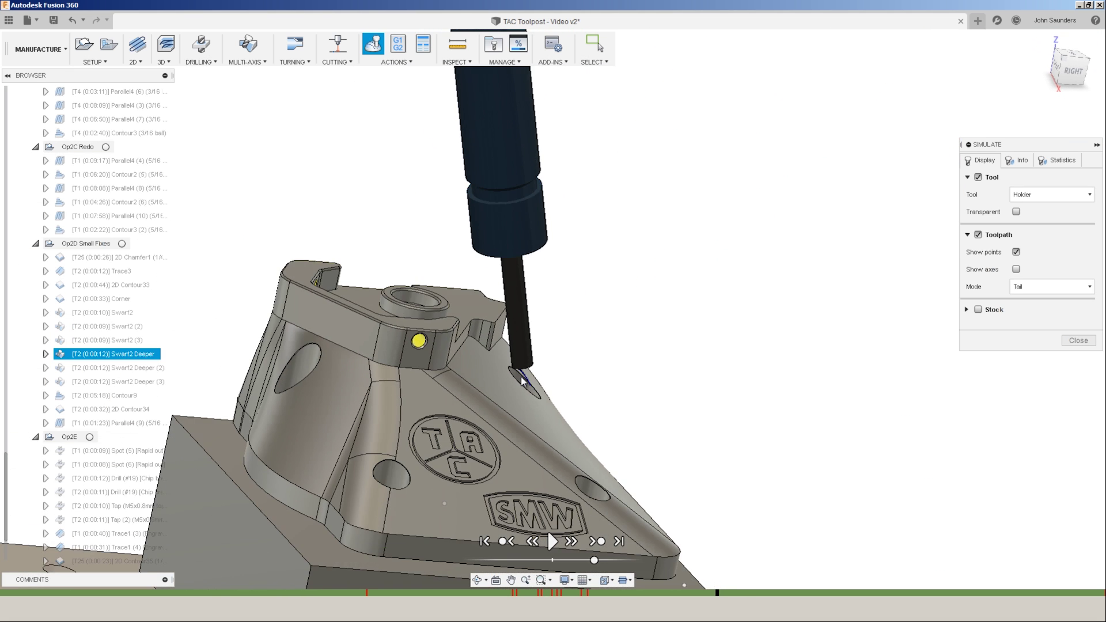
pyautogui.scroll(-4, 521, 381)
pyautogui.scroll(-4, 438, 417)
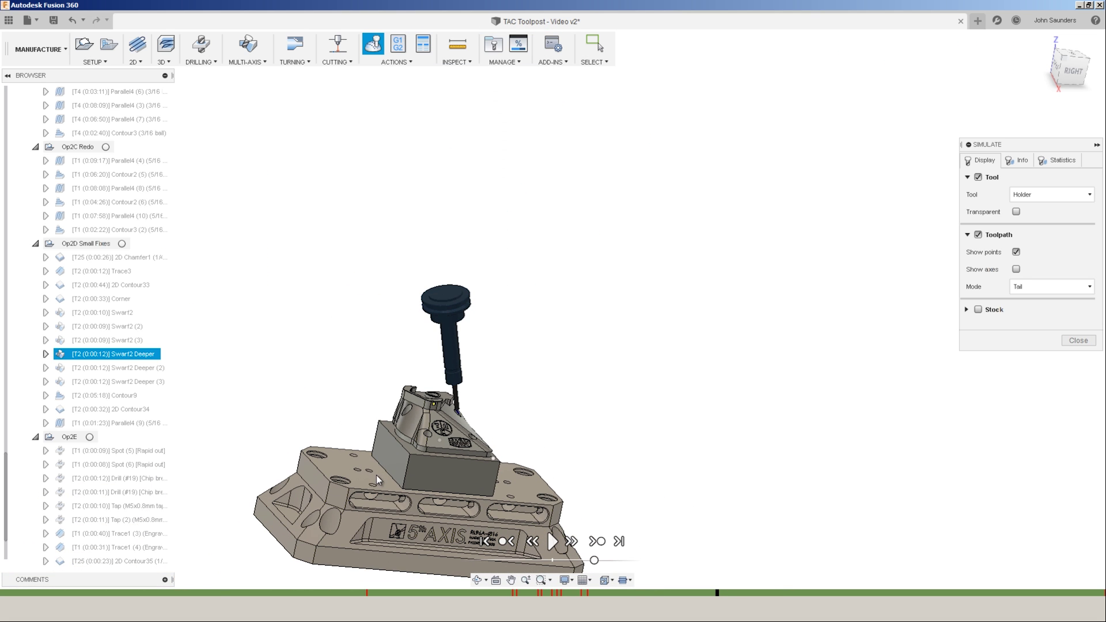
pyautogui.scroll(3, 470, 416)
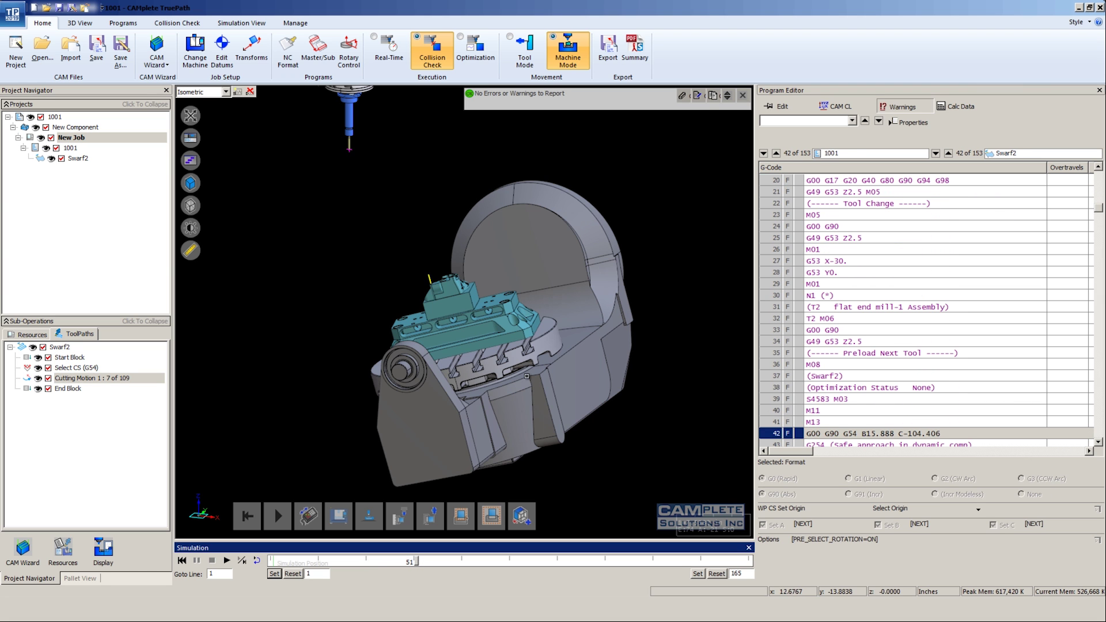
# Advance the Swarf2 simulation until the tool descends, zoom and orbit to watch the swarf cut
pyautogui.moveTo(418, 569); pyautogui.dragTo(662, 570)
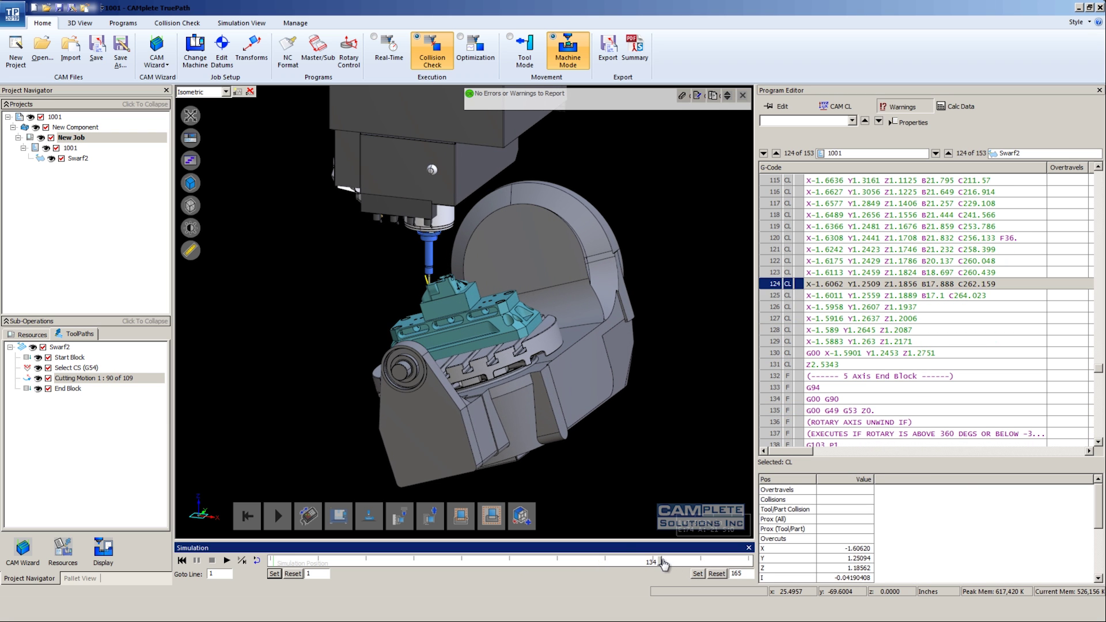
pyautogui.scroll(5, 431, 271)
pyautogui.scroll(-5, 521, 470)
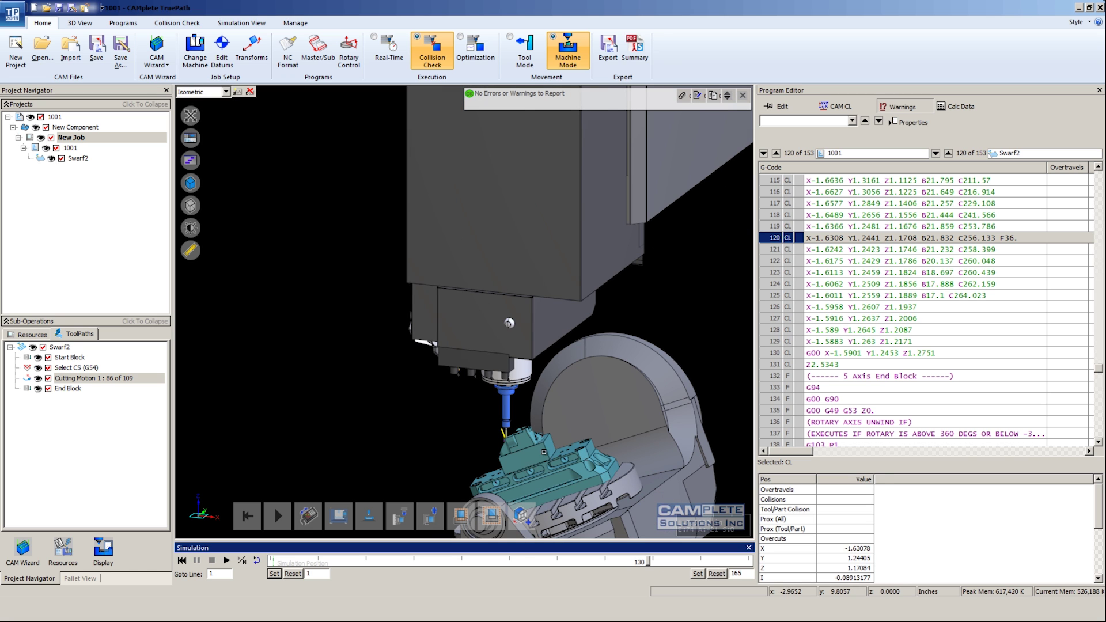
pyautogui.scroll(3, 544, 452)
pyautogui.scroll(3, 490, 405)
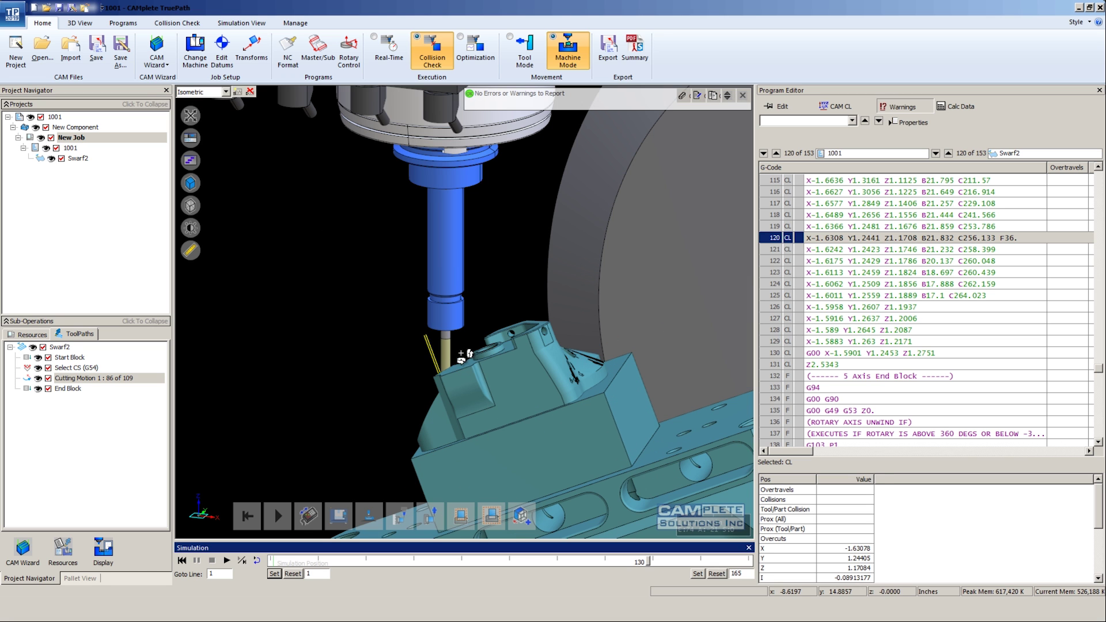
pyautogui.moveTo(461, 354); pyautogui.dragTo(527, 344, button='middle')
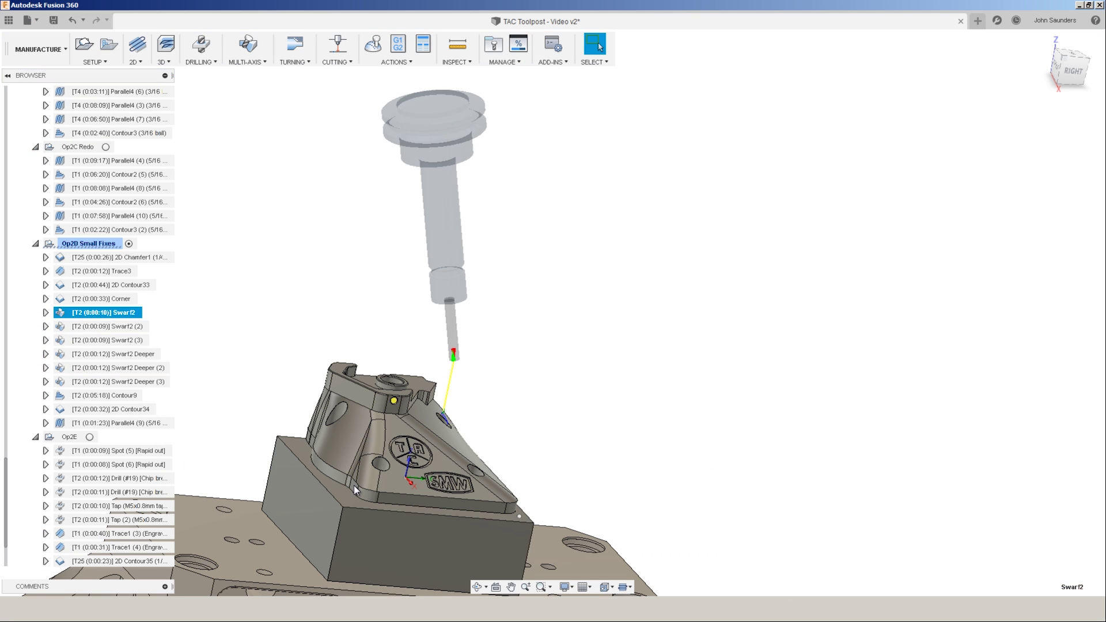
pyautogui.click(449, 75)
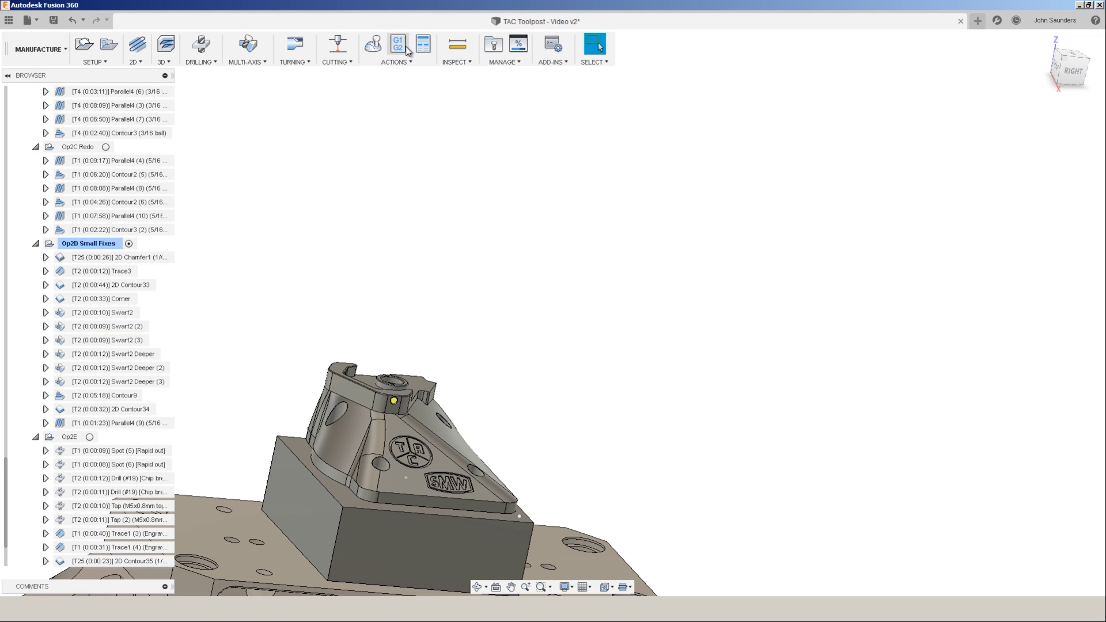
# Edit Op2D's chamfer-mill engraver in the Tool Library and browse Maritool holders, keeping CAT40-ER16-3.0
pyautogui.click(104, 243)
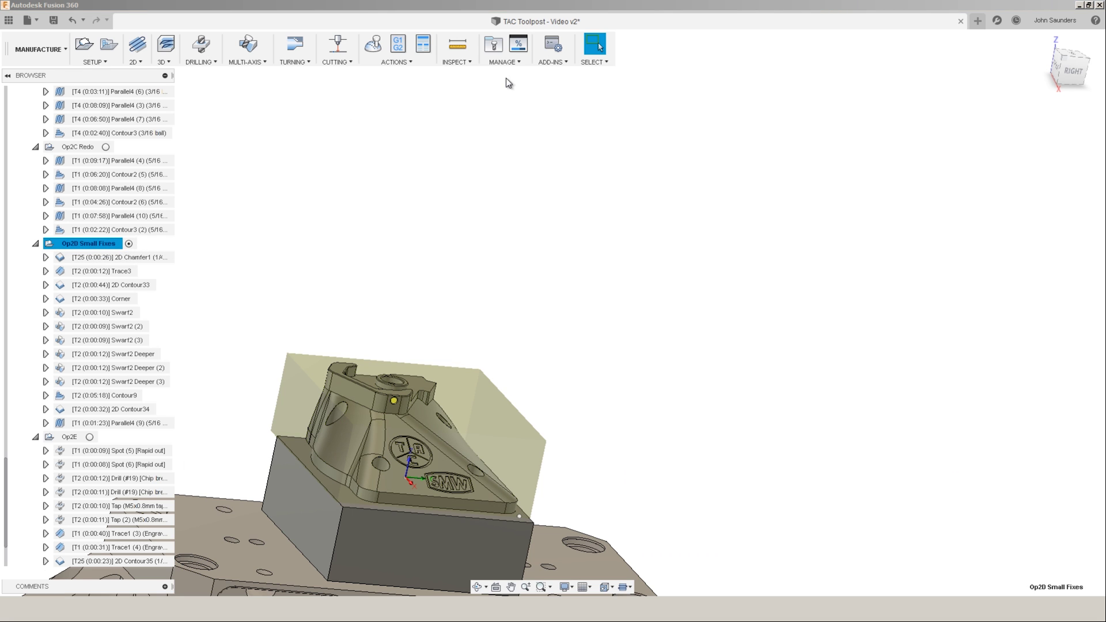
pyautogui.click(494, 49)
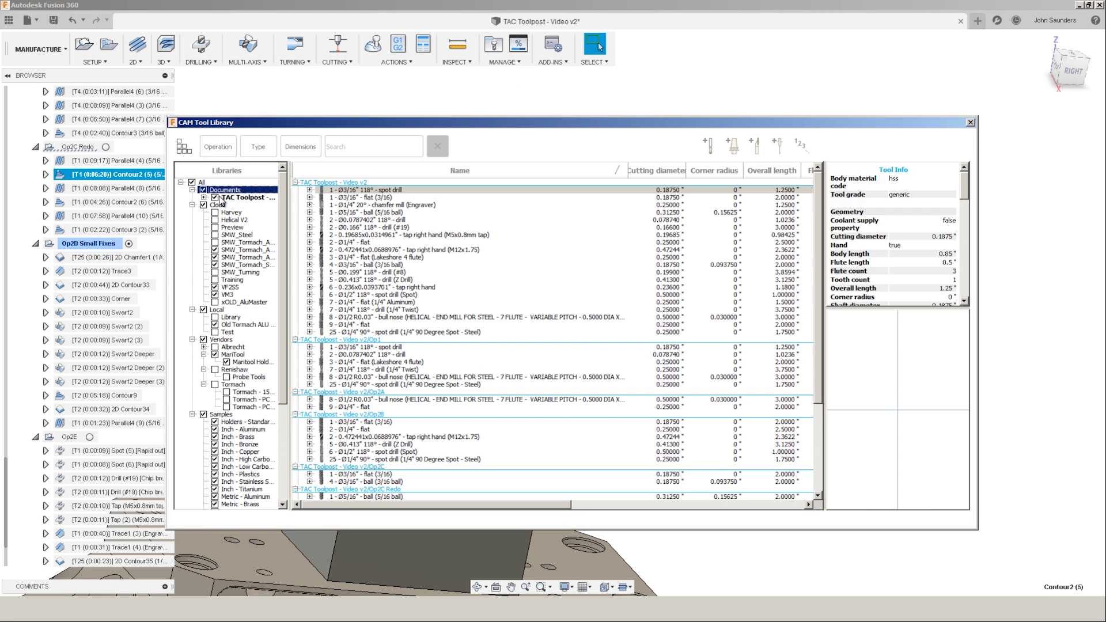
pyautogui.rightClick(371, 206)
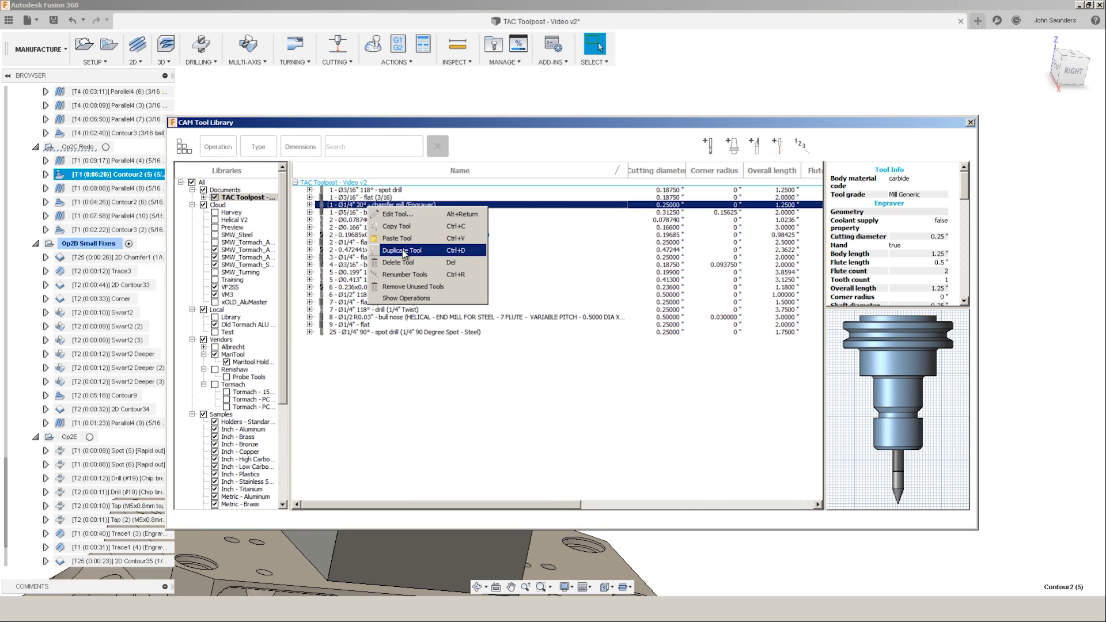
pyautogui.click(397, 214)
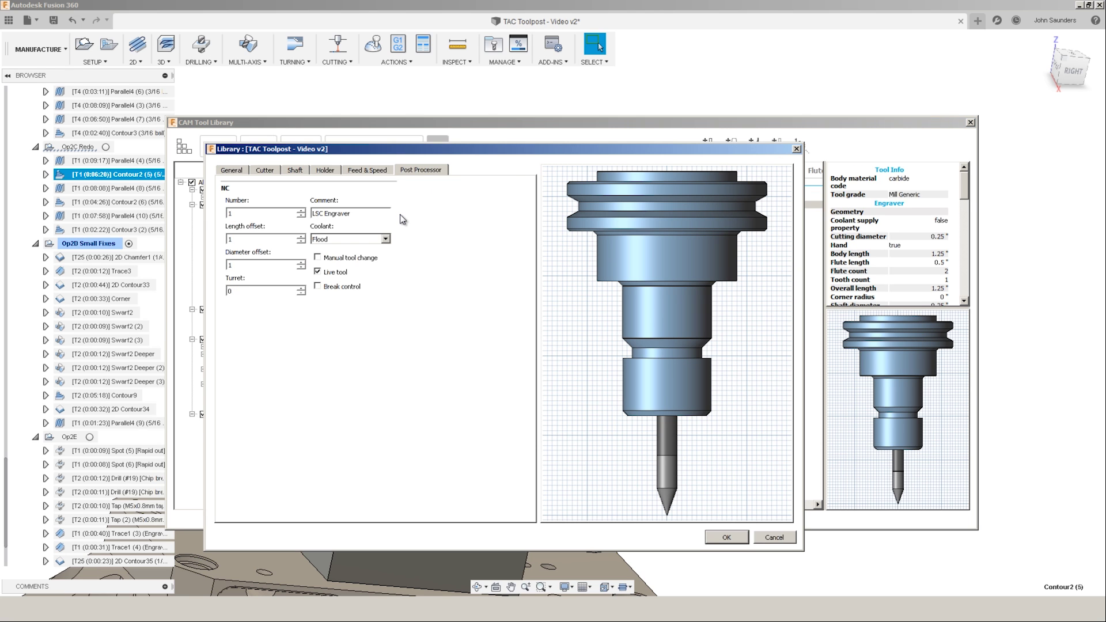
pyautogui.click(324, 170)
pyautogui.click(331, 196)
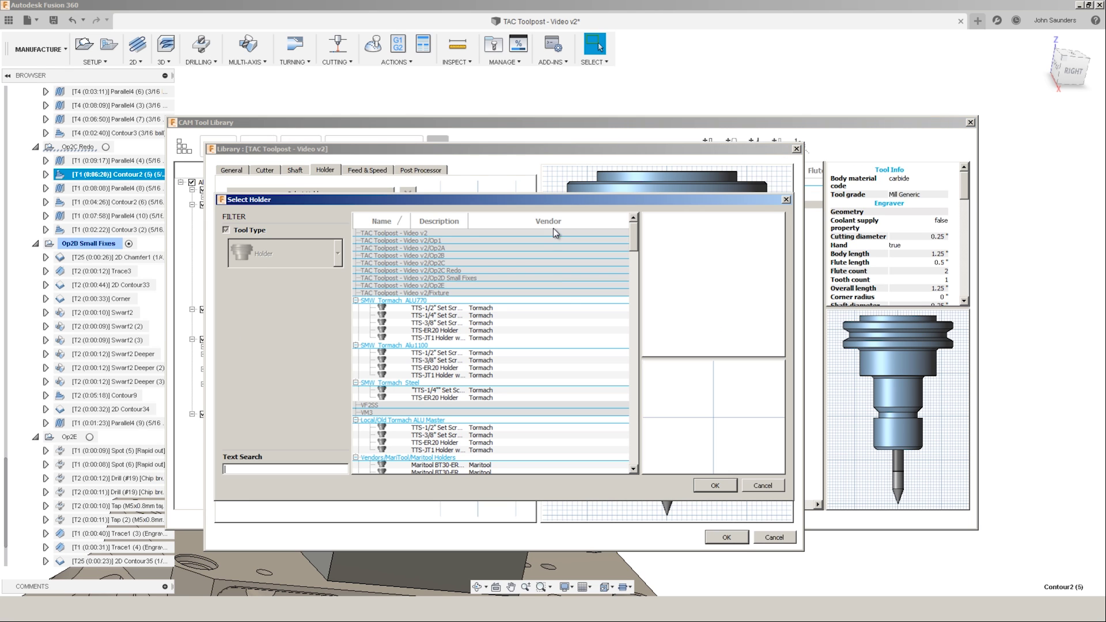
pyautogui.moveTo(546, 225); pyautogui.dragTo(633, 277)
pyautogui.click(498, 309)
pyautogui.click(501, 353)
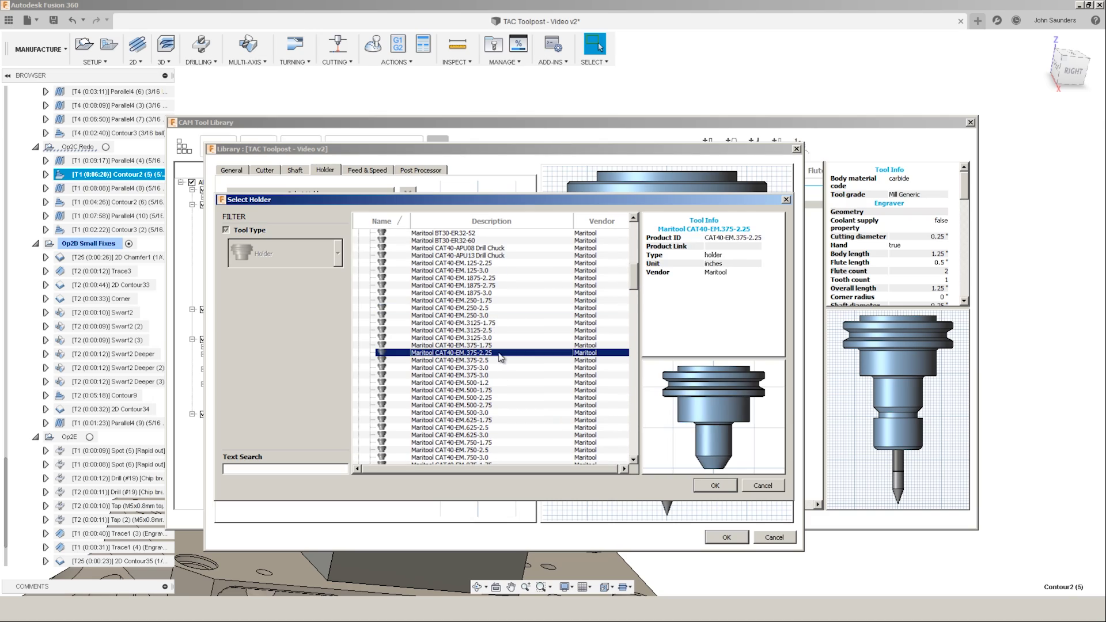
pyautogui.click(762, 485)
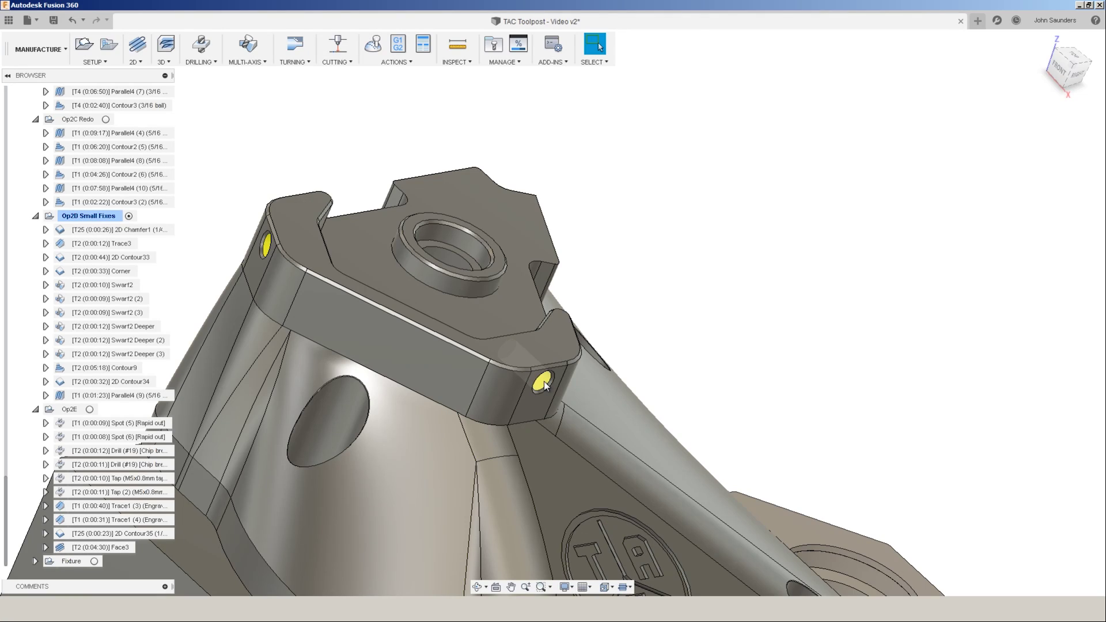
pyautogui.scroll(-4, 491, 465)
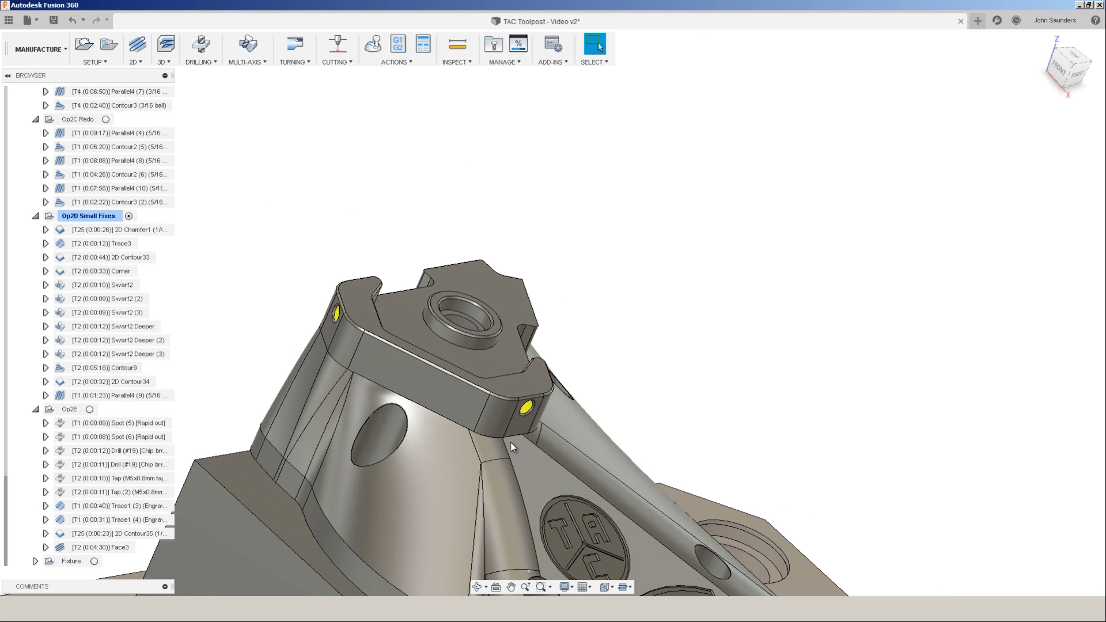